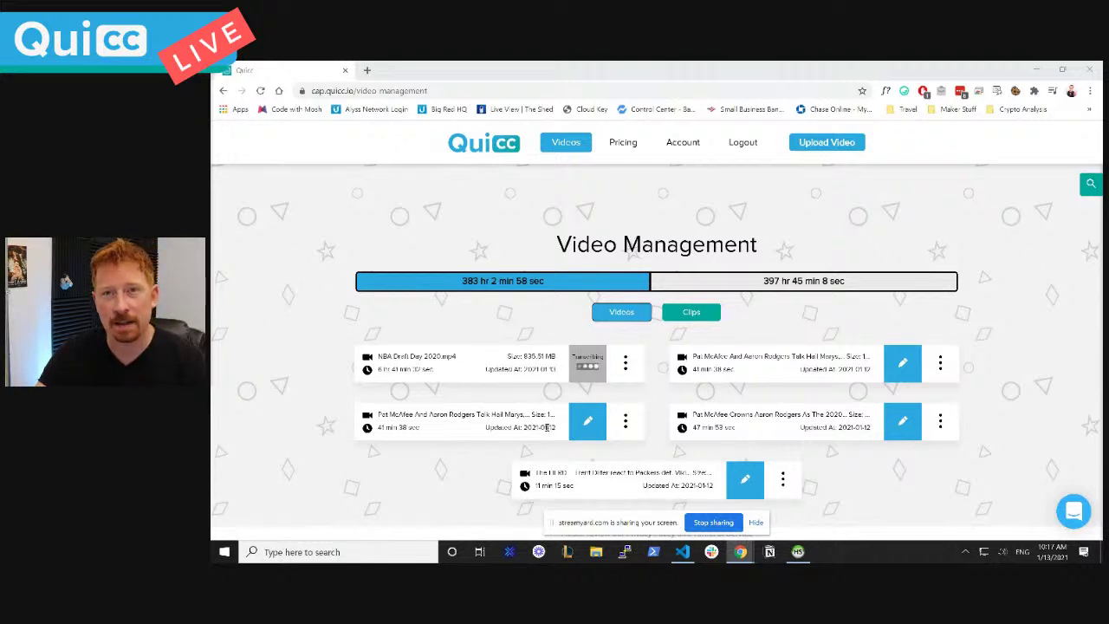
Search the video transcripts for 'touchdown' to list the matching moments
click(1090, 184)
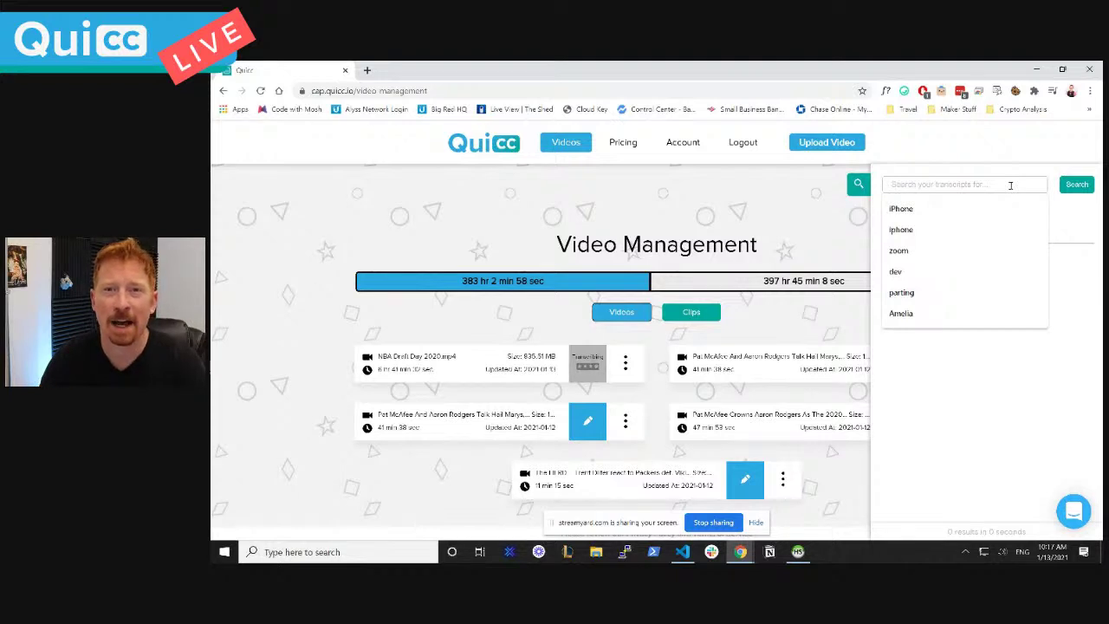
text(touchdown)
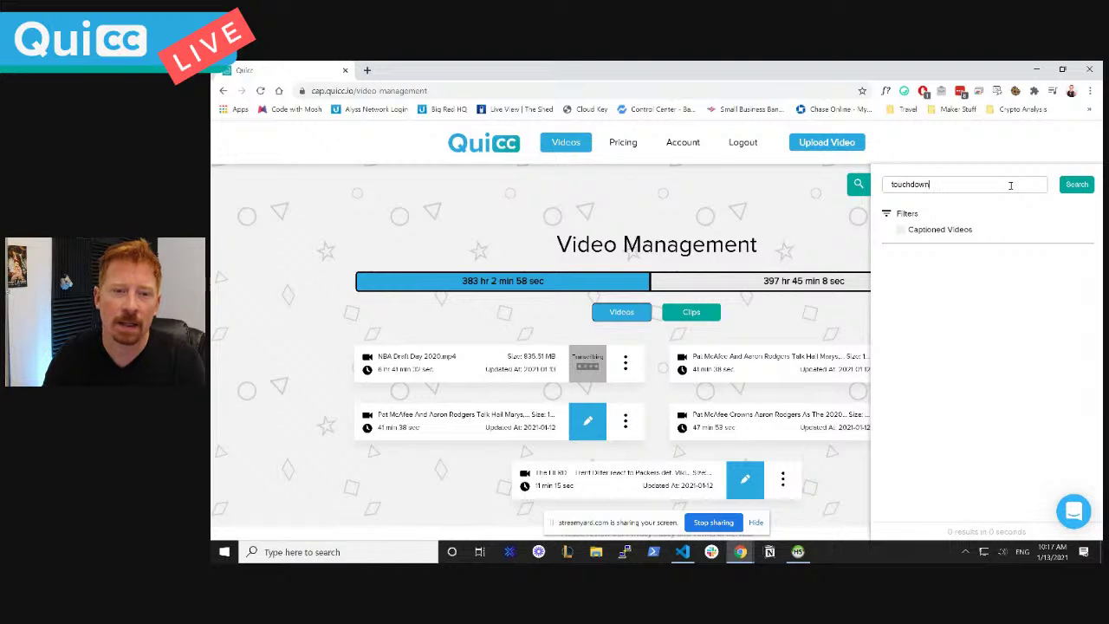
key(Return)
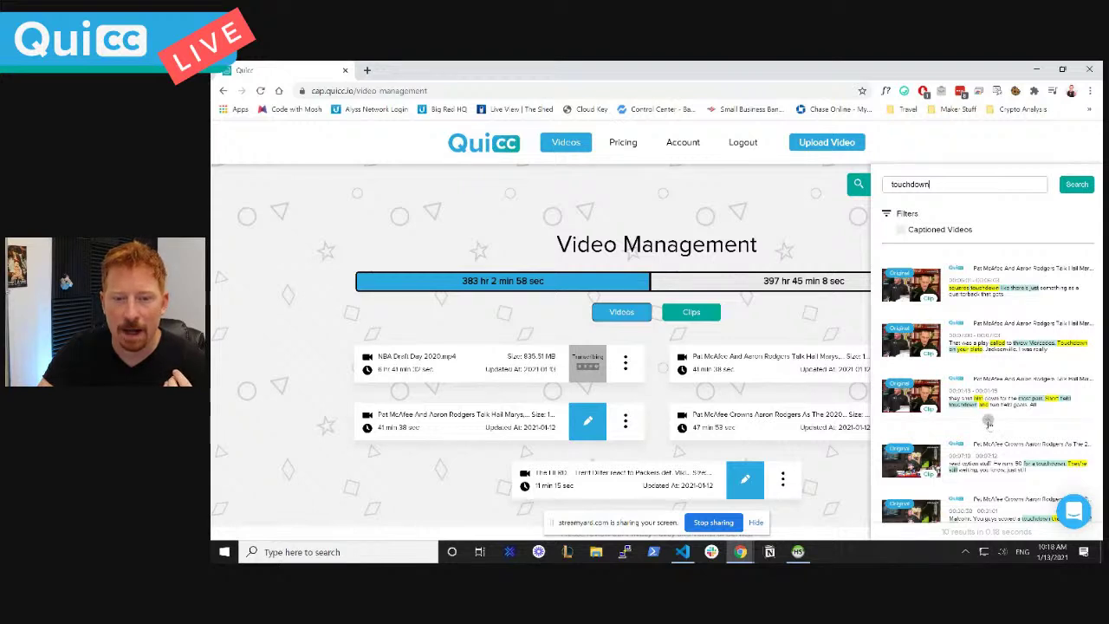
click(988, 423)
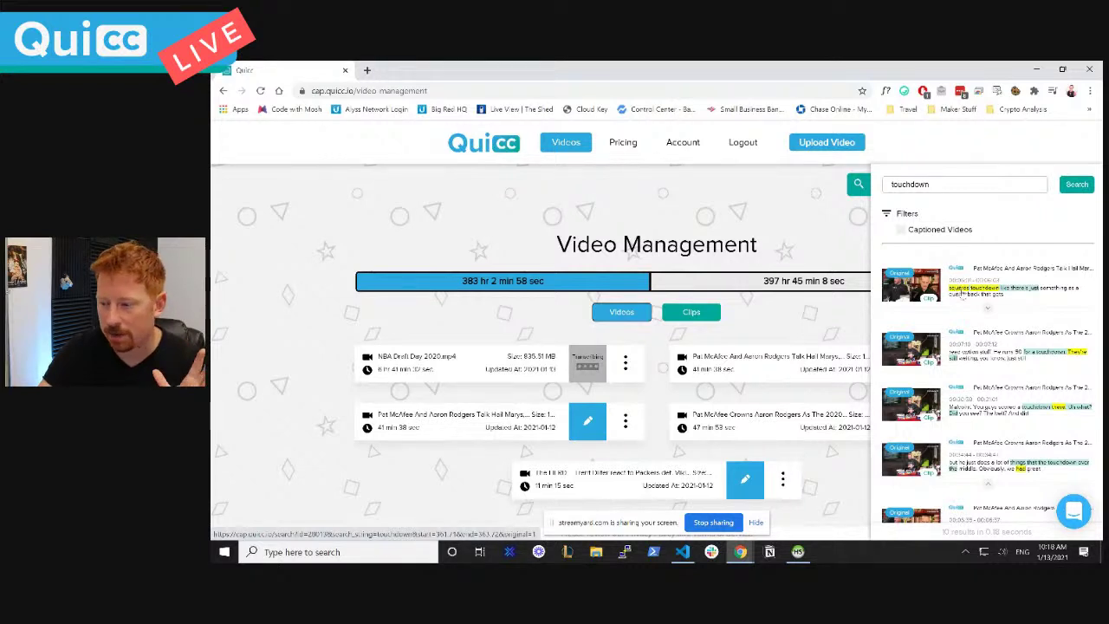
click(988, 308)
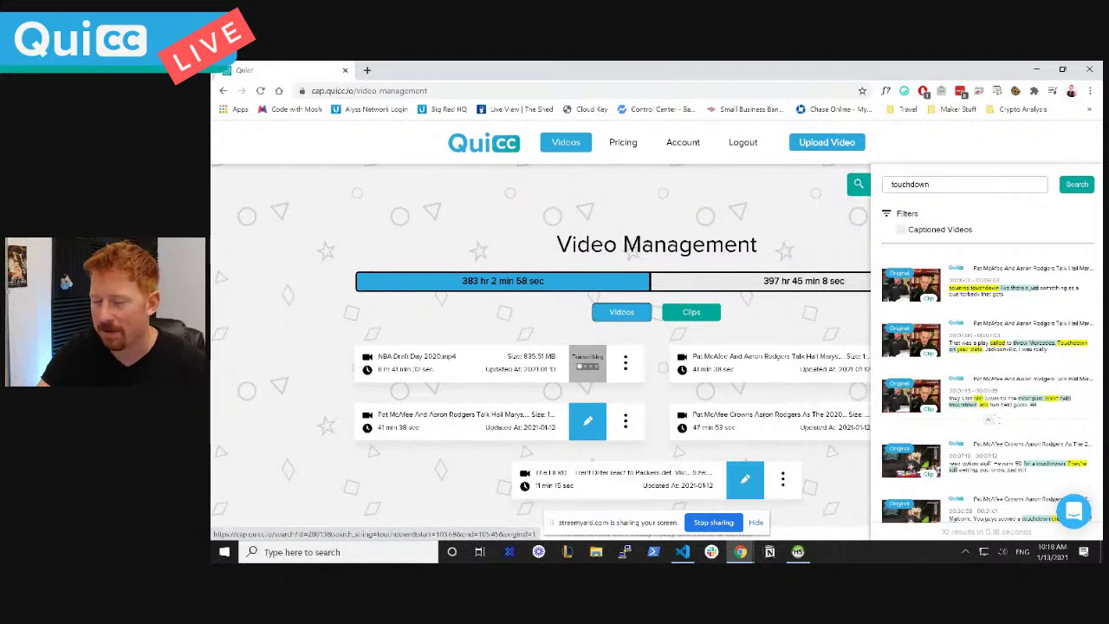
click(988, 422)
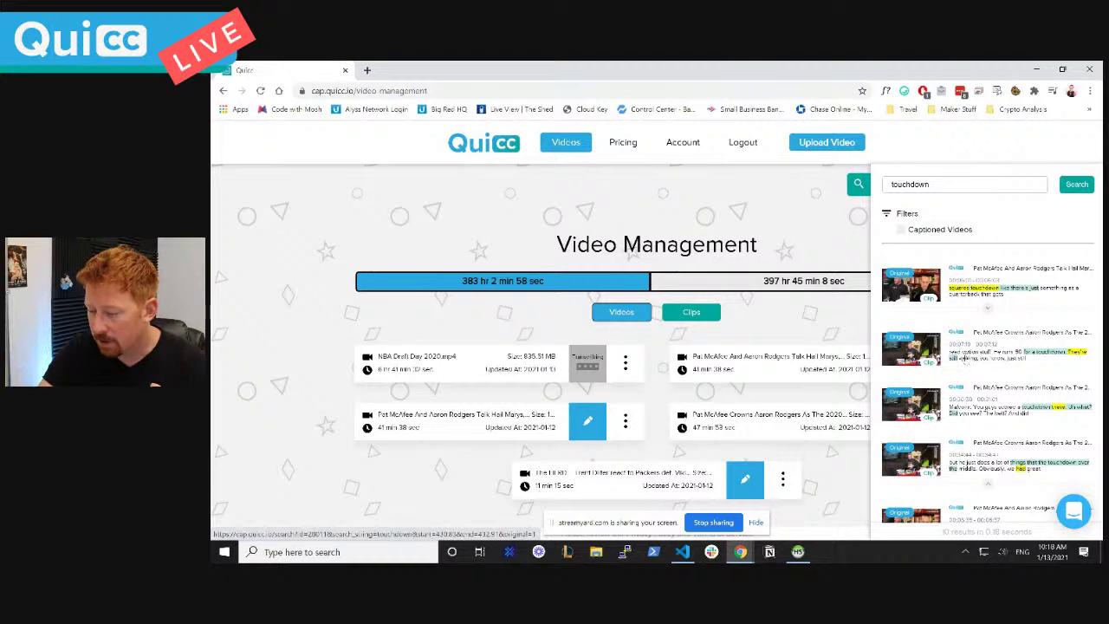
scroll(965, 358, down, 1)
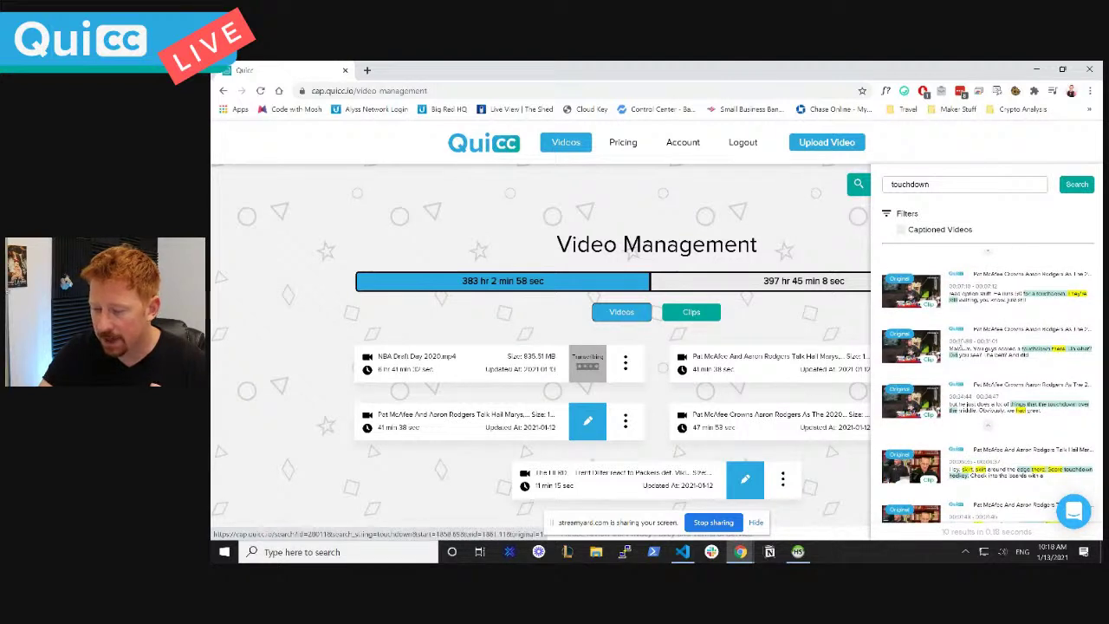
scroll(986, 345, up, 1)
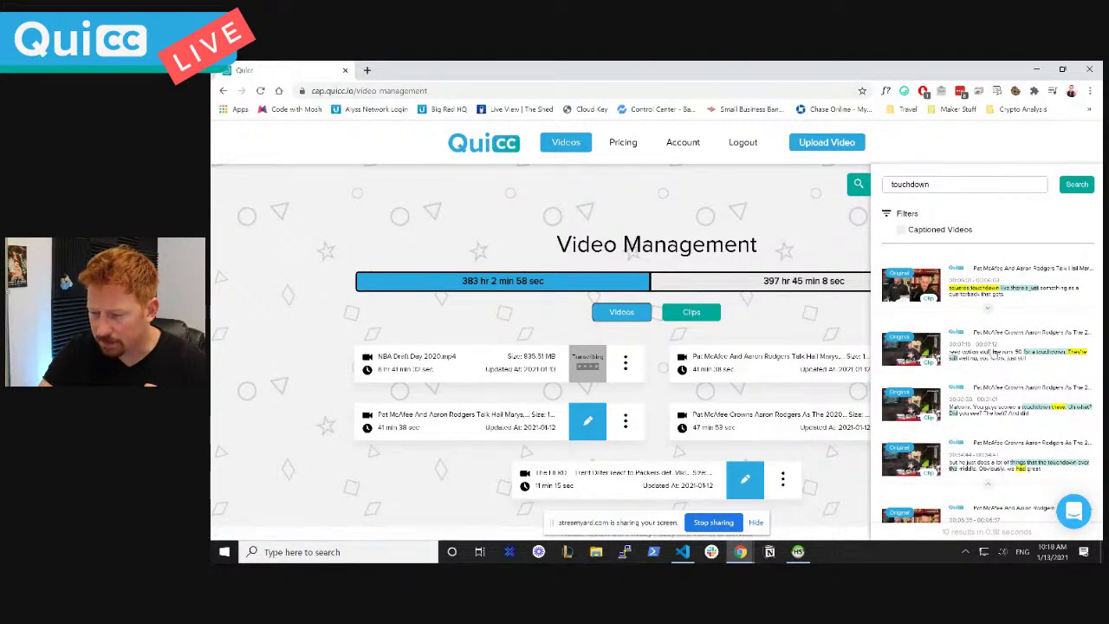
scroll(987, 347, down, 1)
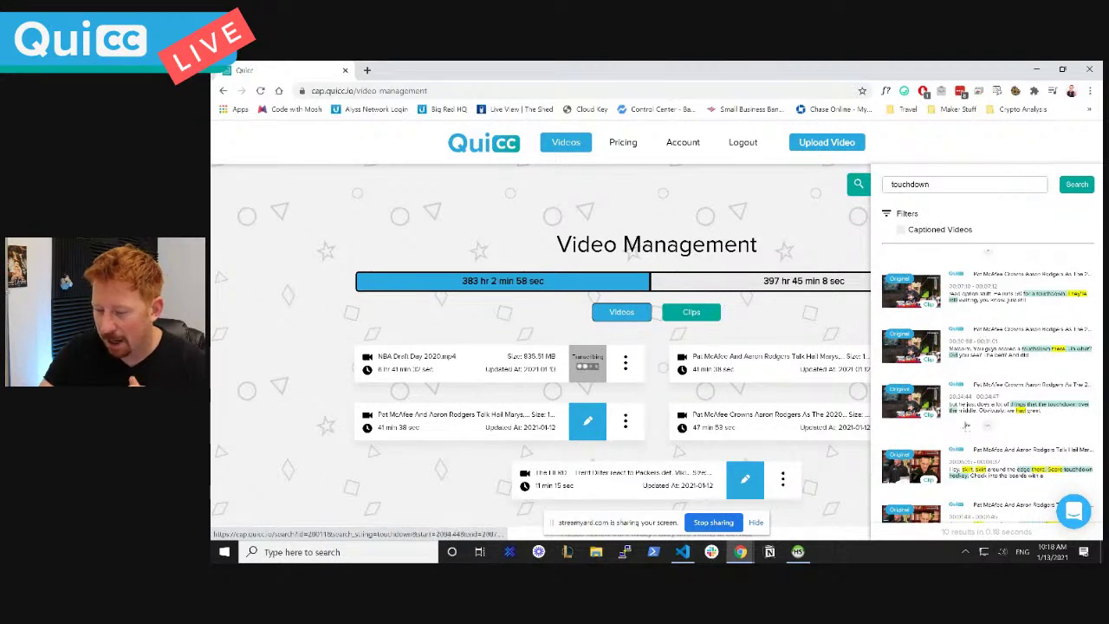
scroll(989, 431, down, 2)
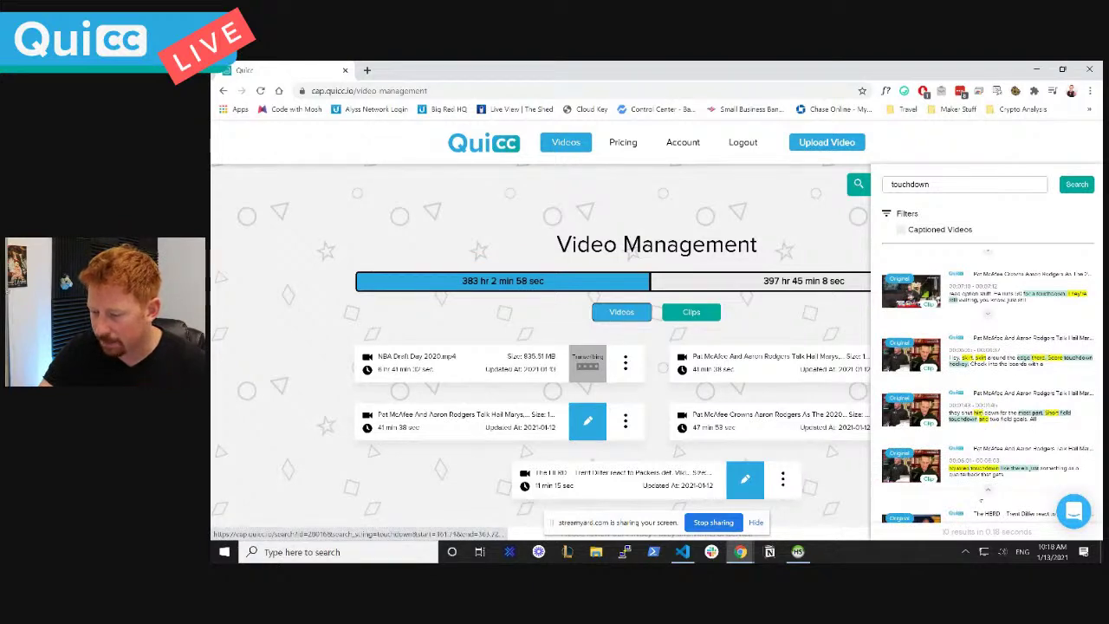
scroll(982, 499, down, 1)
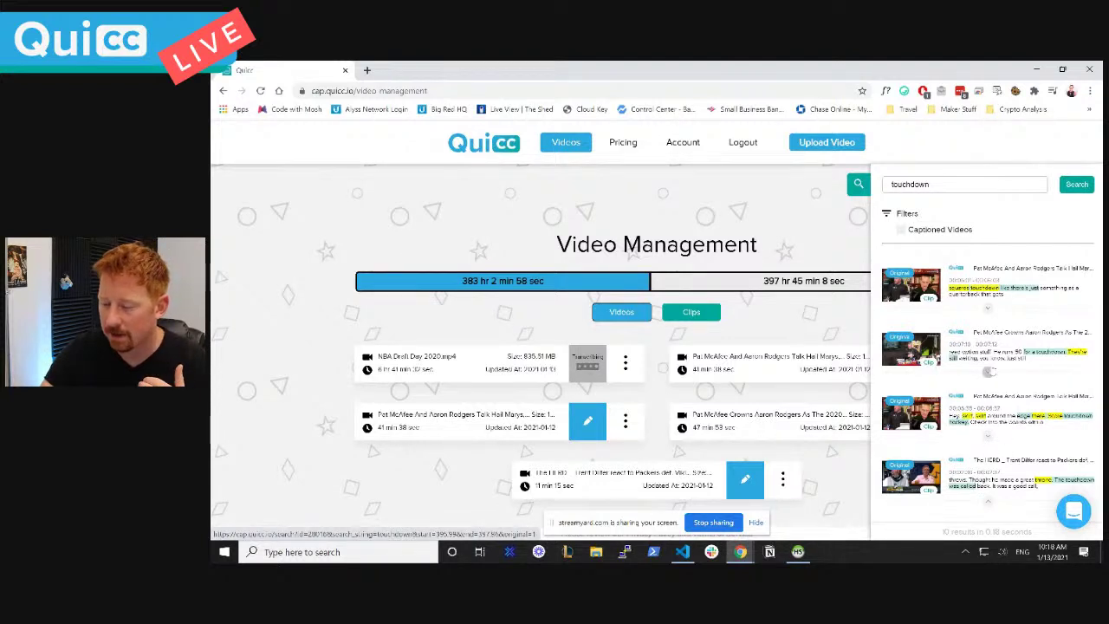
click(988, 373)
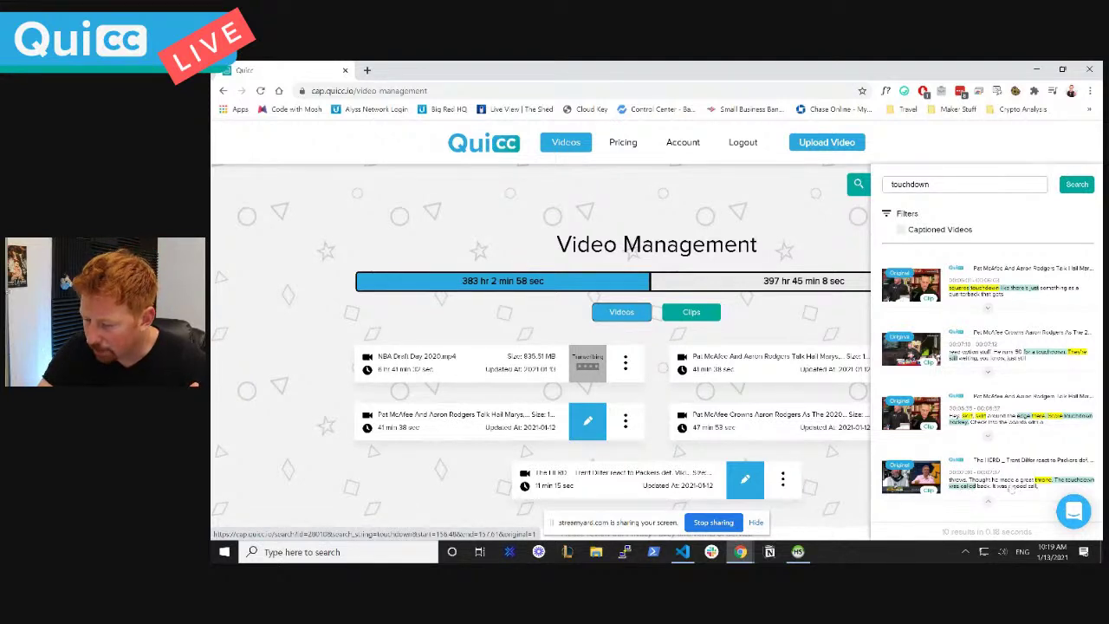
click(1026, 466)
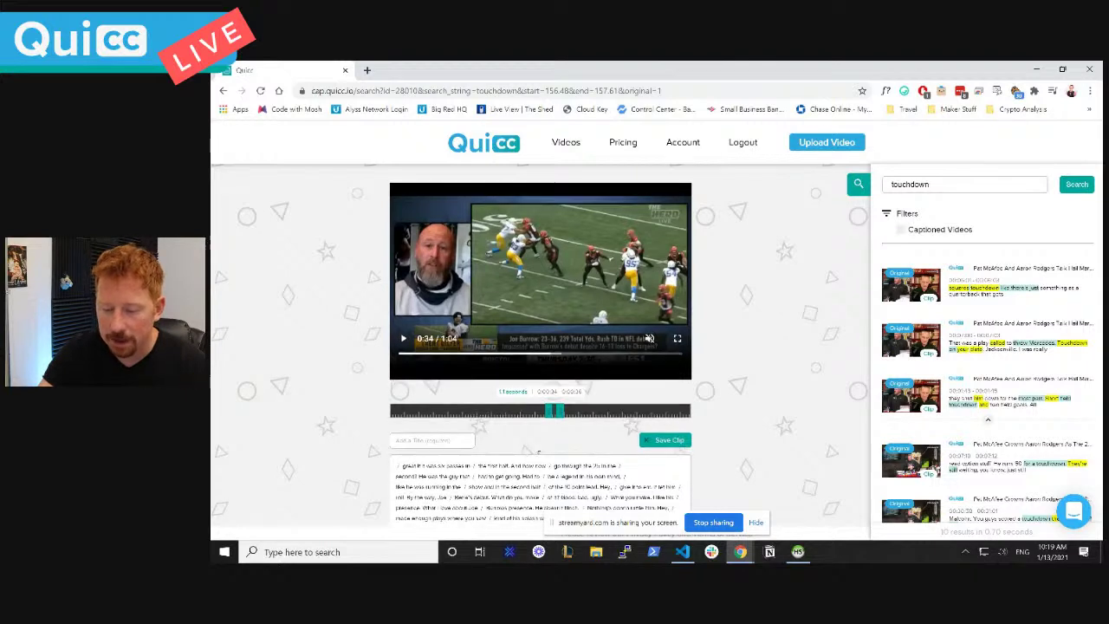
Scroll down to reveal the full transcript below the touchdown moment's player
scroll(557, 446, down, 1)
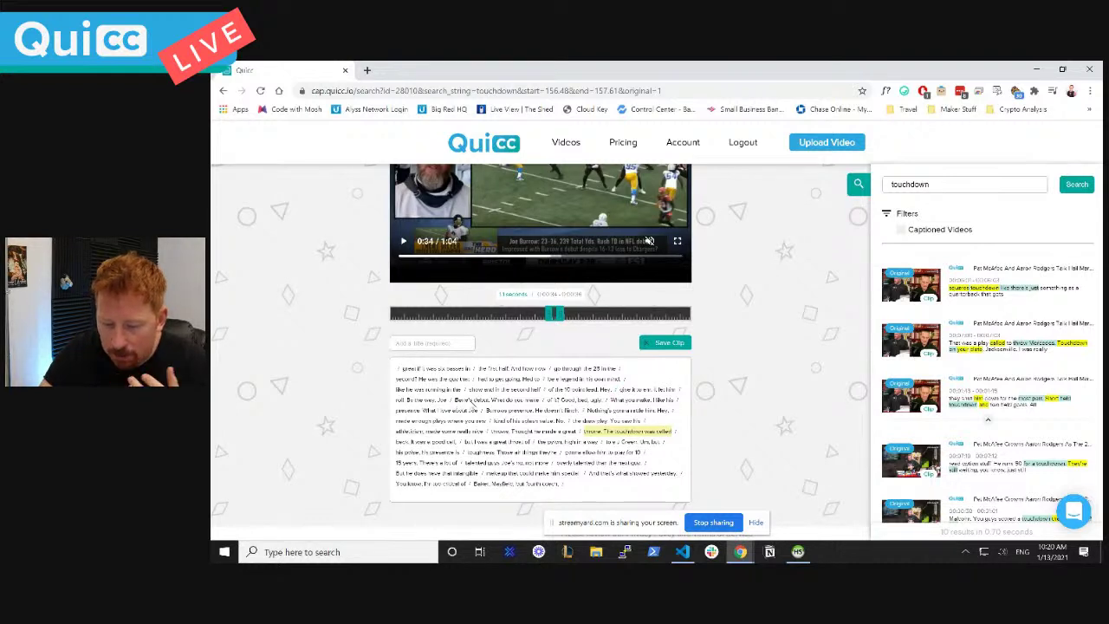
Start the clip at the 0:13 transcript line and extend its end to about 48 seconds
click(679, 391)
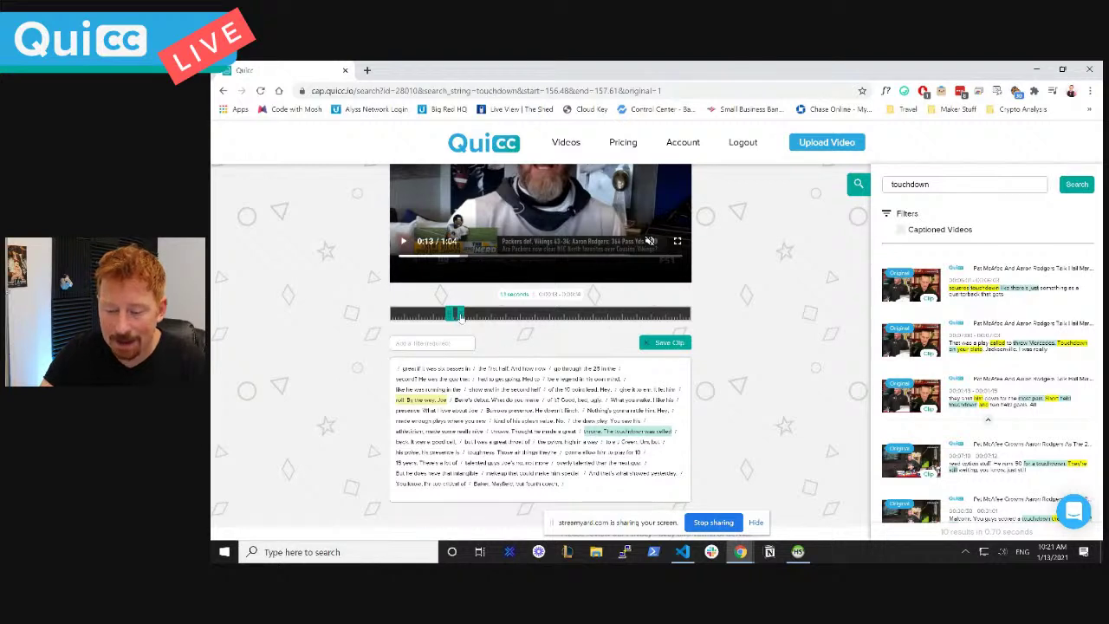
drag(460, 317, 588, 318)
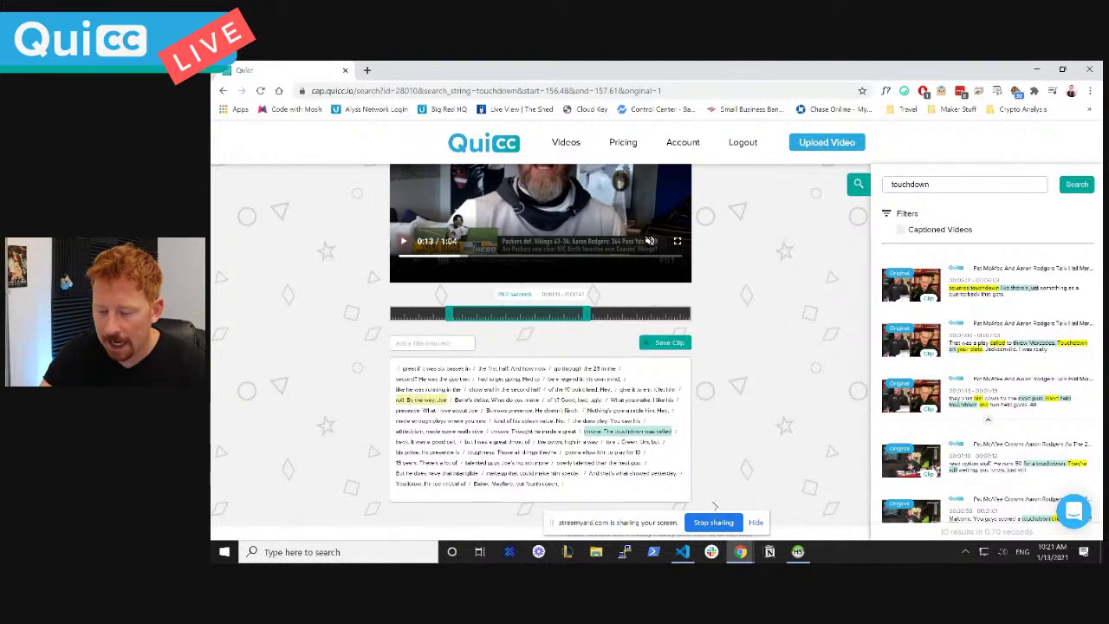
click(681, 476)
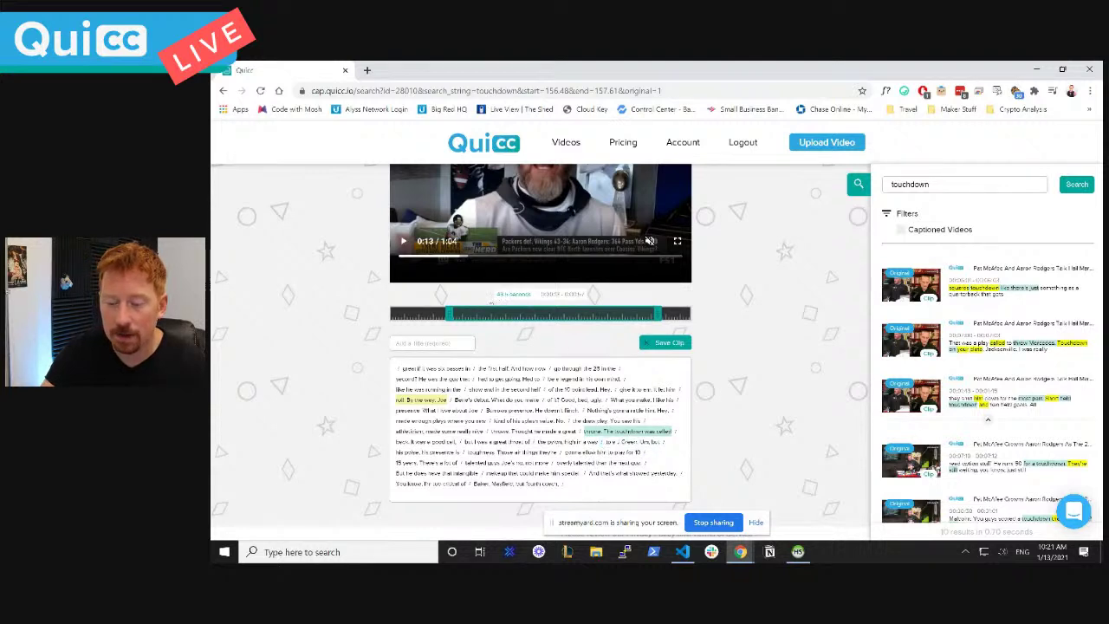
triple_click(510, 295)
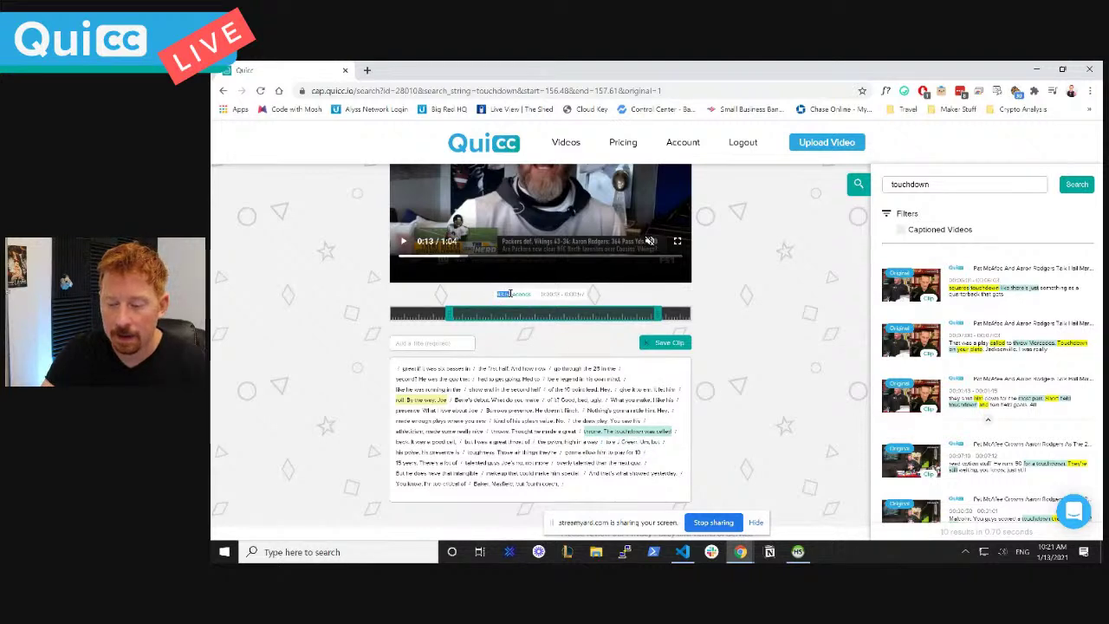
Title the clip 'Touchdown Called Back' and save it
click(447, 344)
text(t)
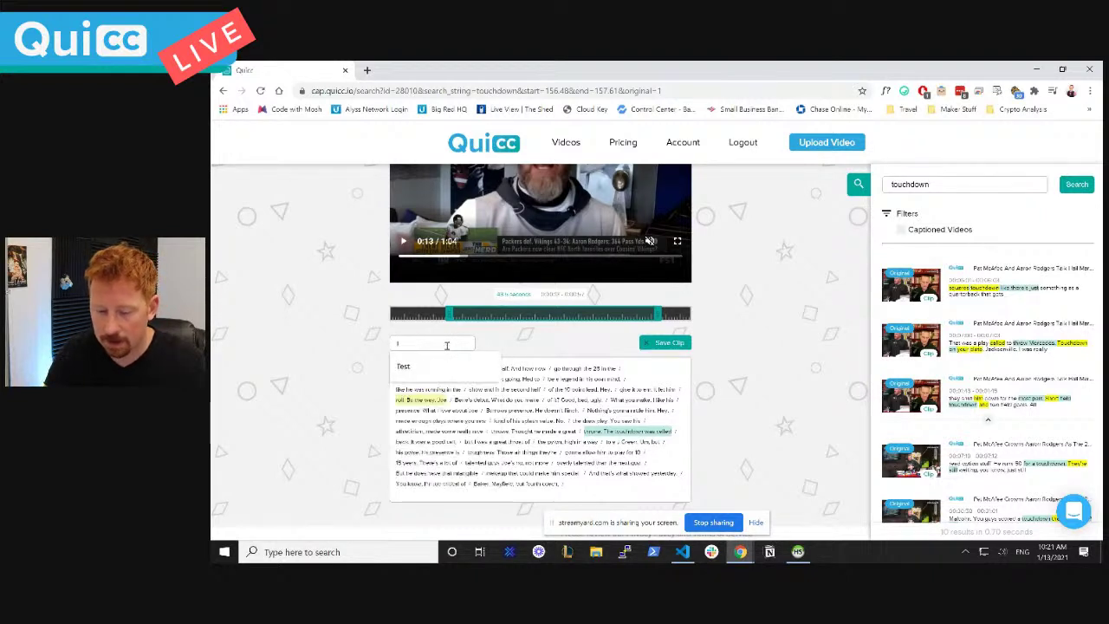
text(ouchdown)
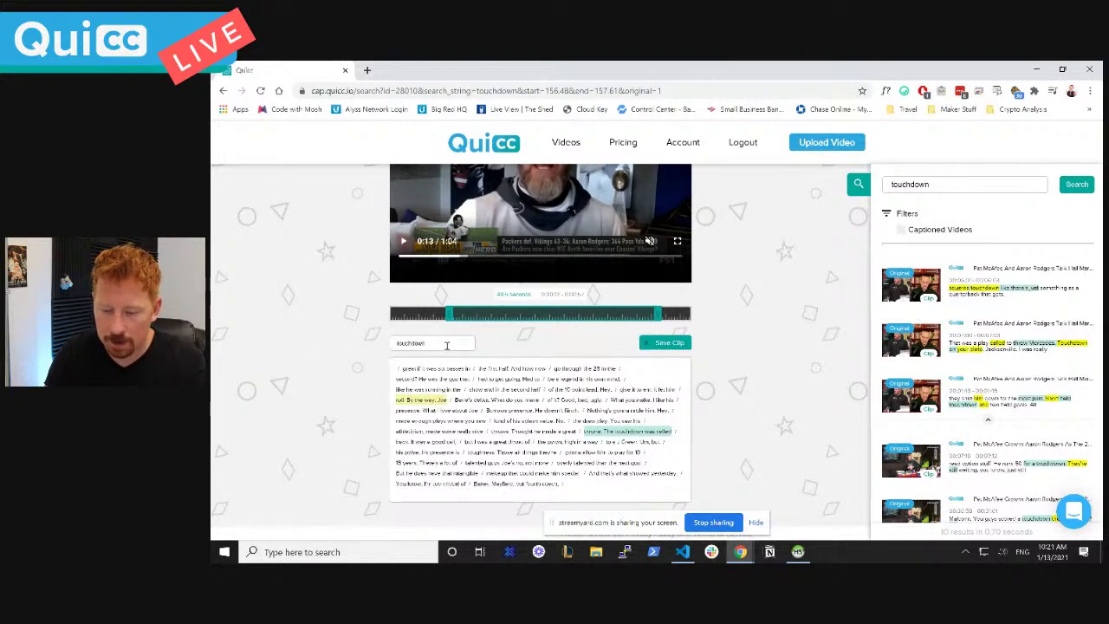
text( Called Back)
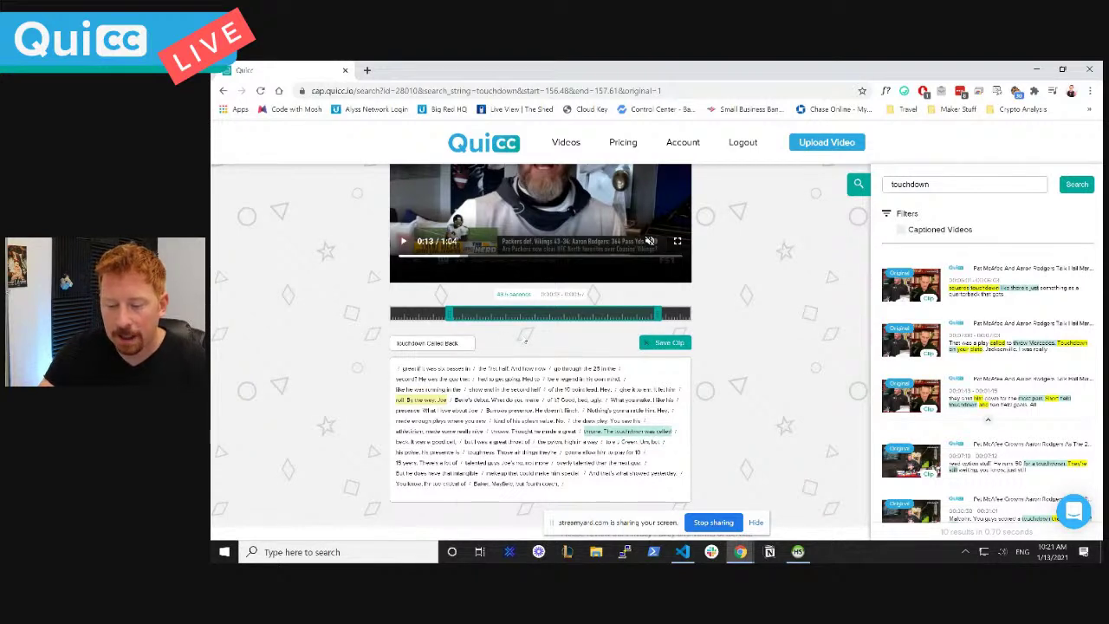
click(667, 343)
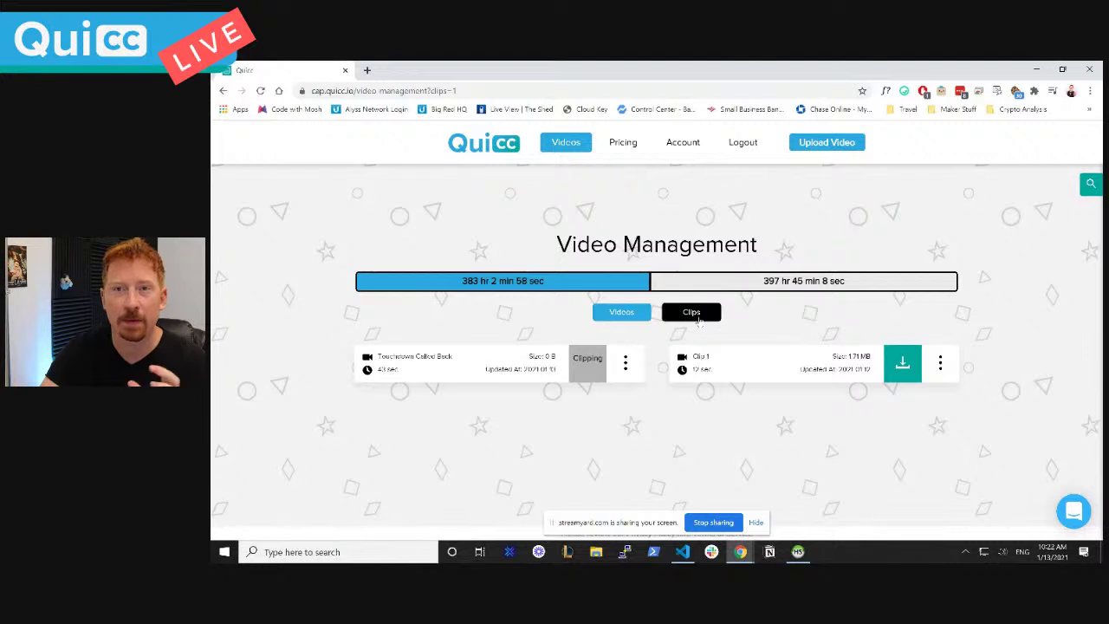
Check the Clips list, where Touchdown Called Back is still processing beside the finished Clip 1
click(630, 316)
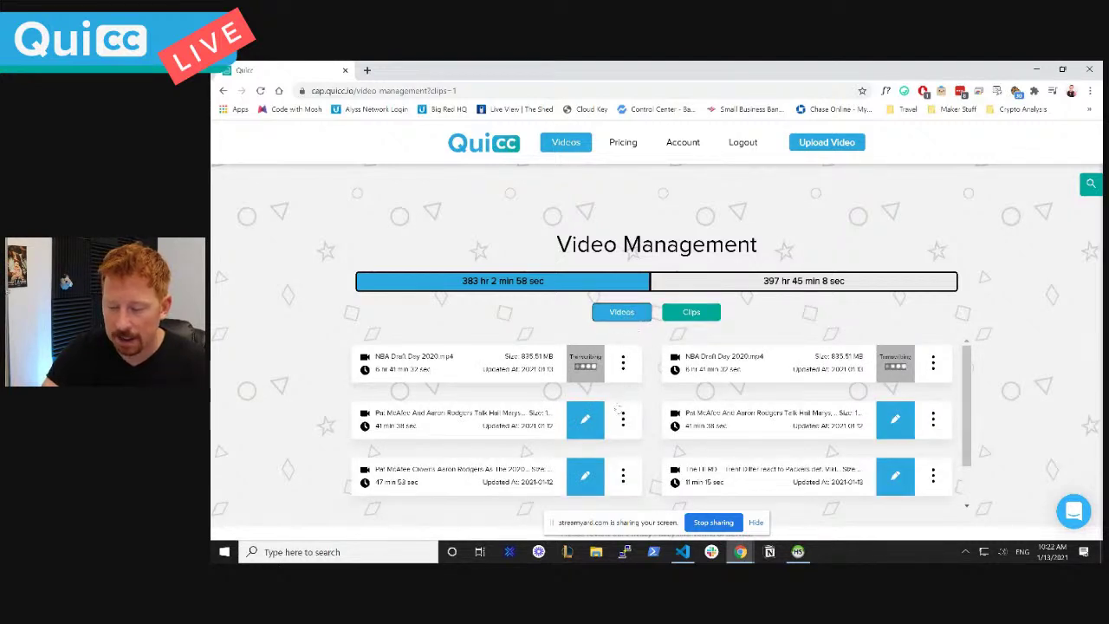
scroll(606, 398, down, 1)
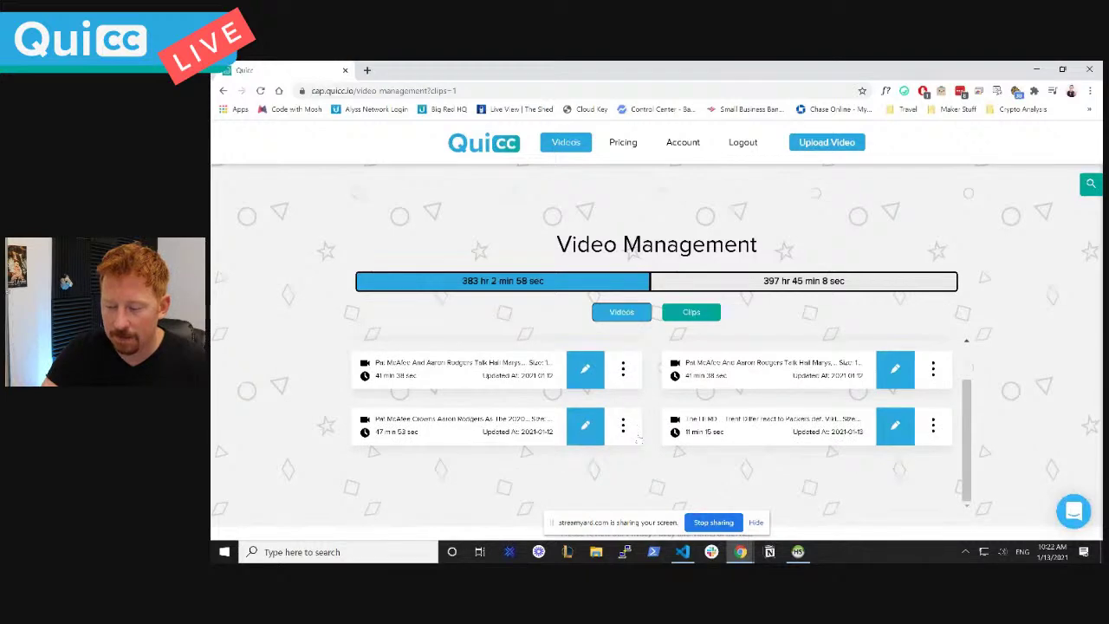
scroll(641, 433, up, 1)
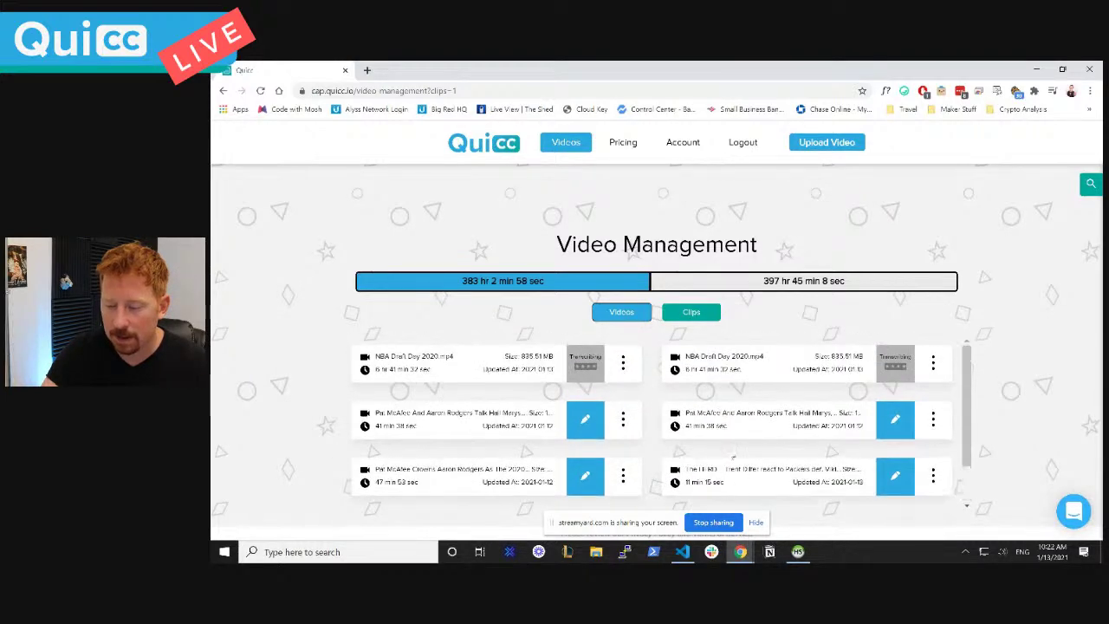
click(692, 314)
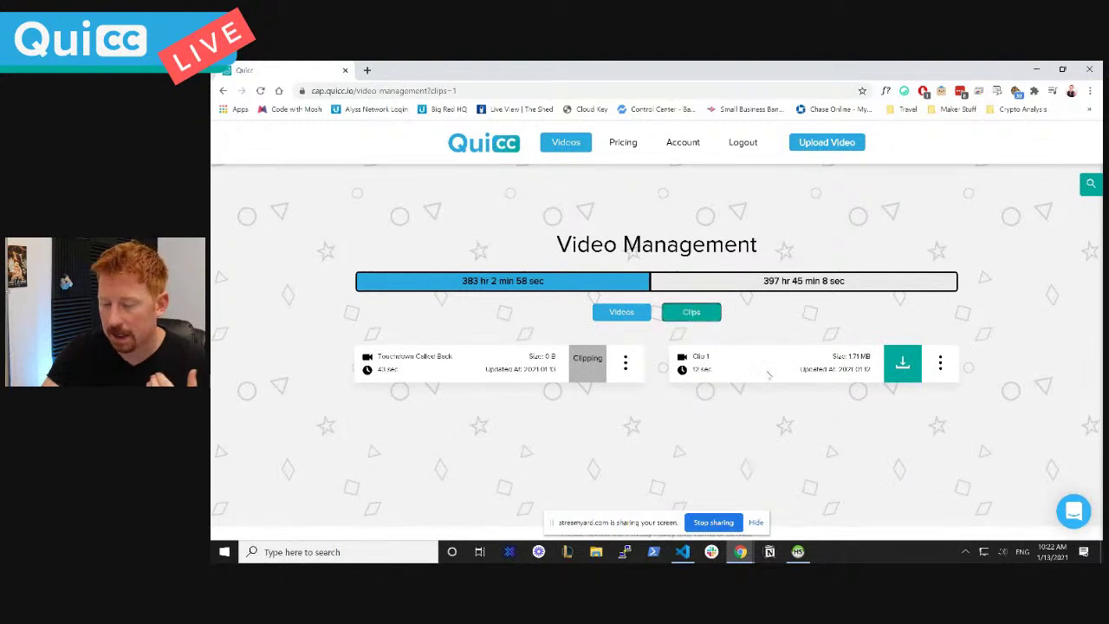
click(755, 523)
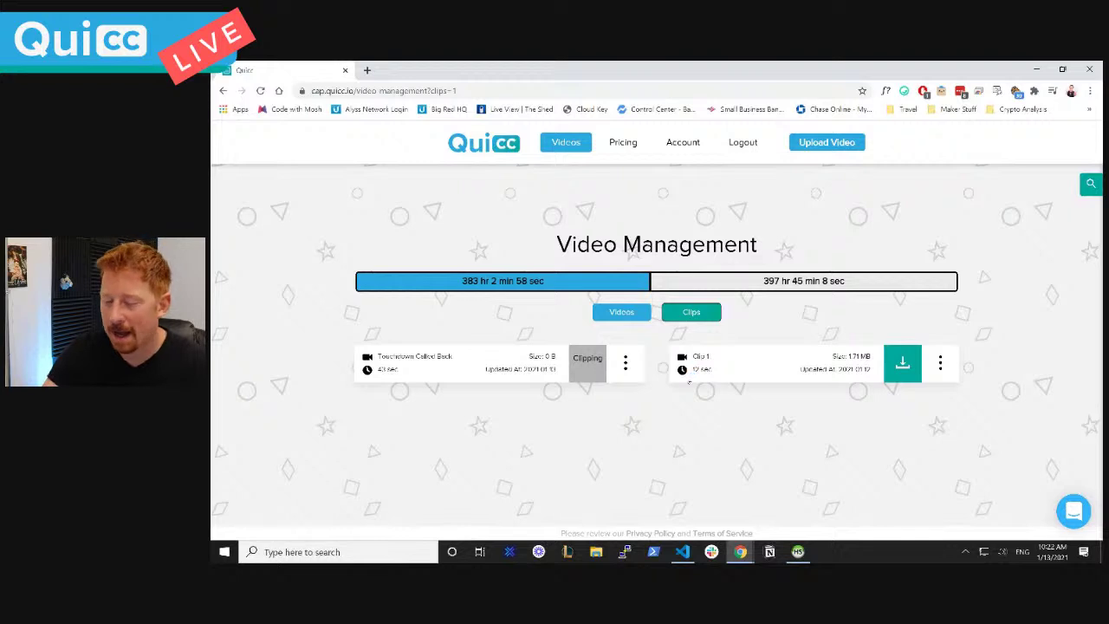
click(620, 314)
click(700, 318)
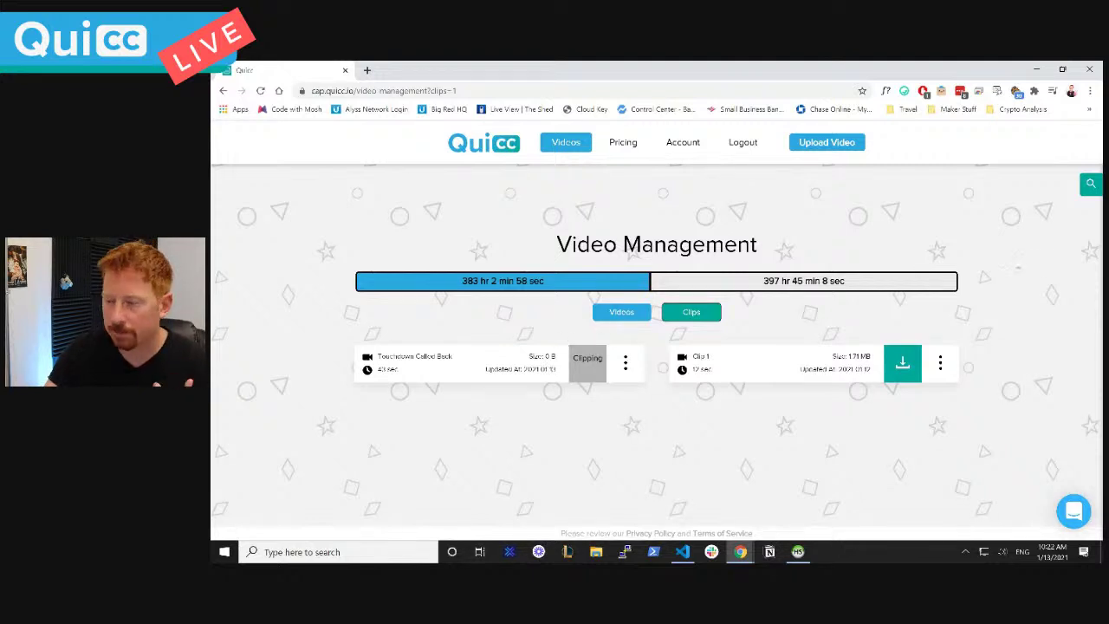
Search the transcripts for 'rowdy' and open the first of its two matches in the clip editor
click(1091, 183)
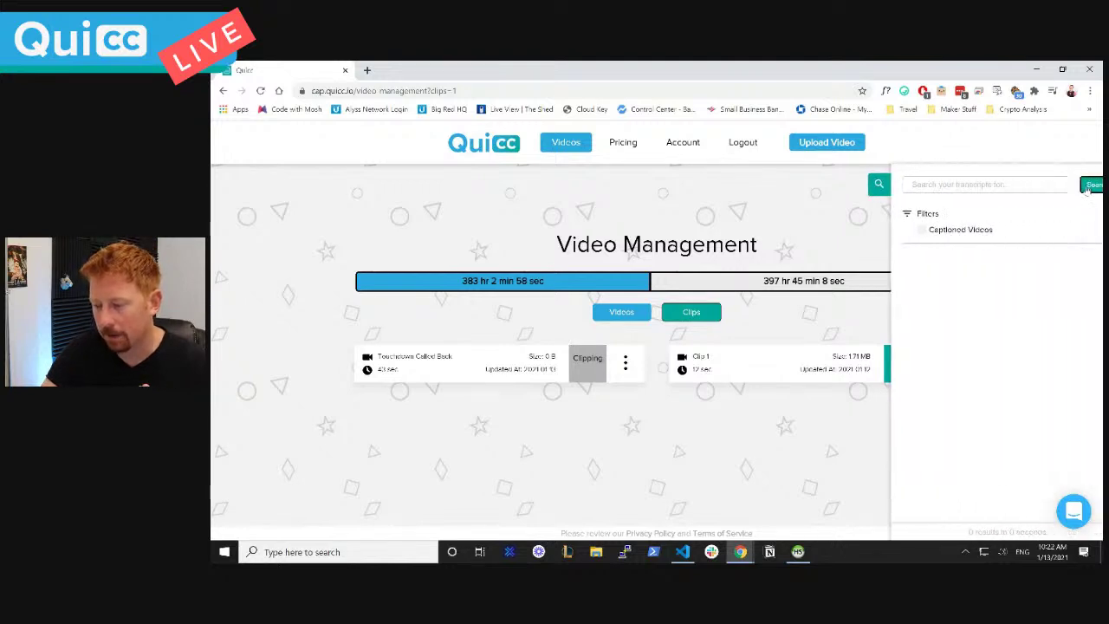
click(1001, 180)
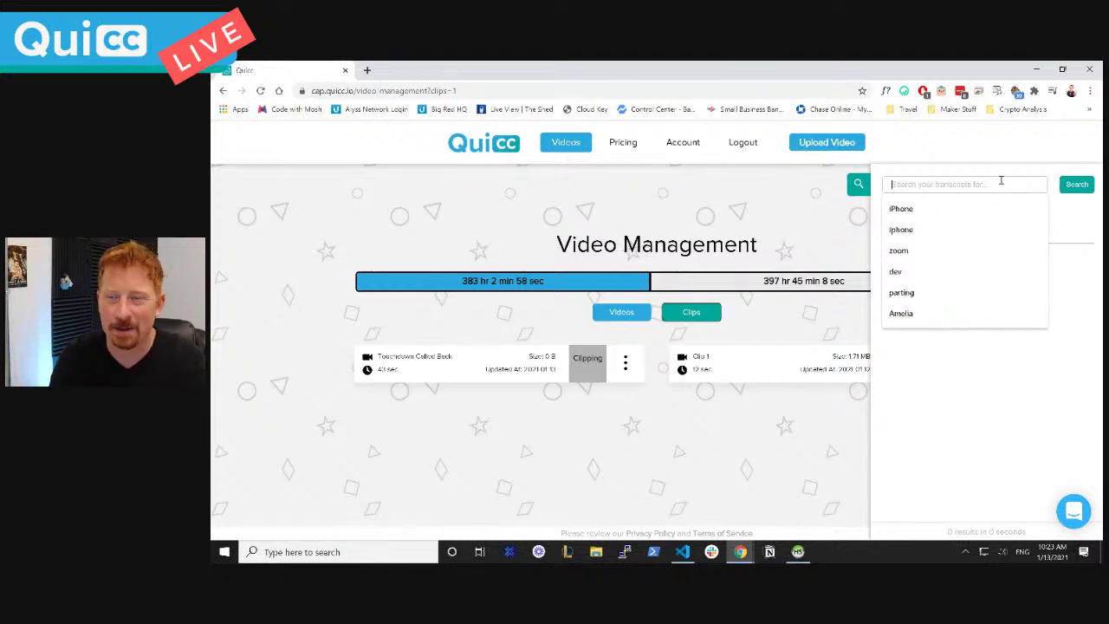
text(rowdy)
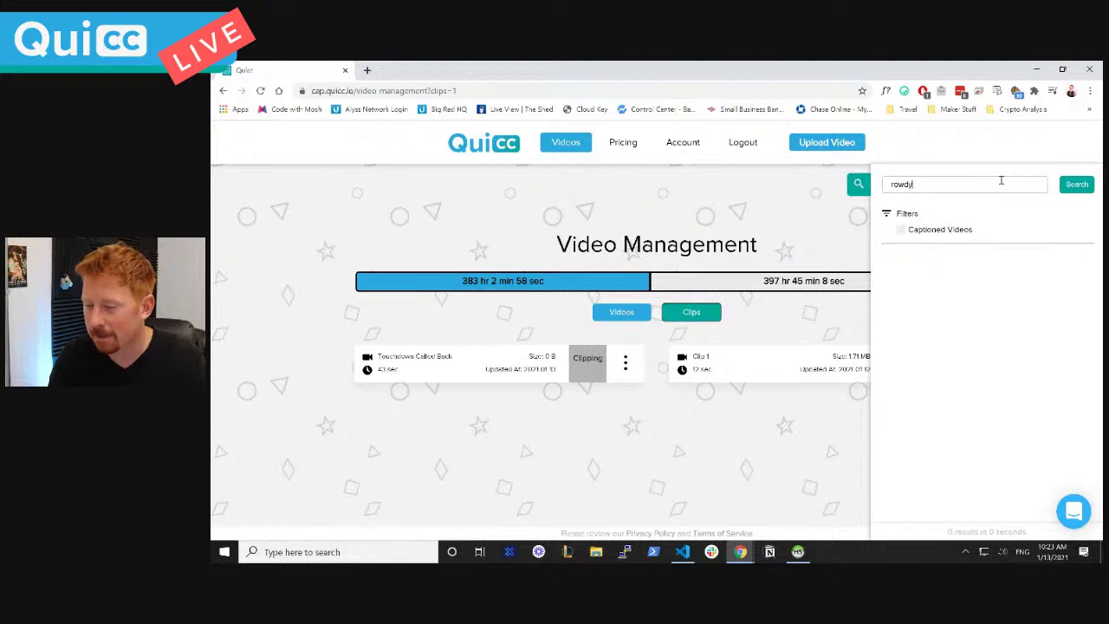
key(Return)
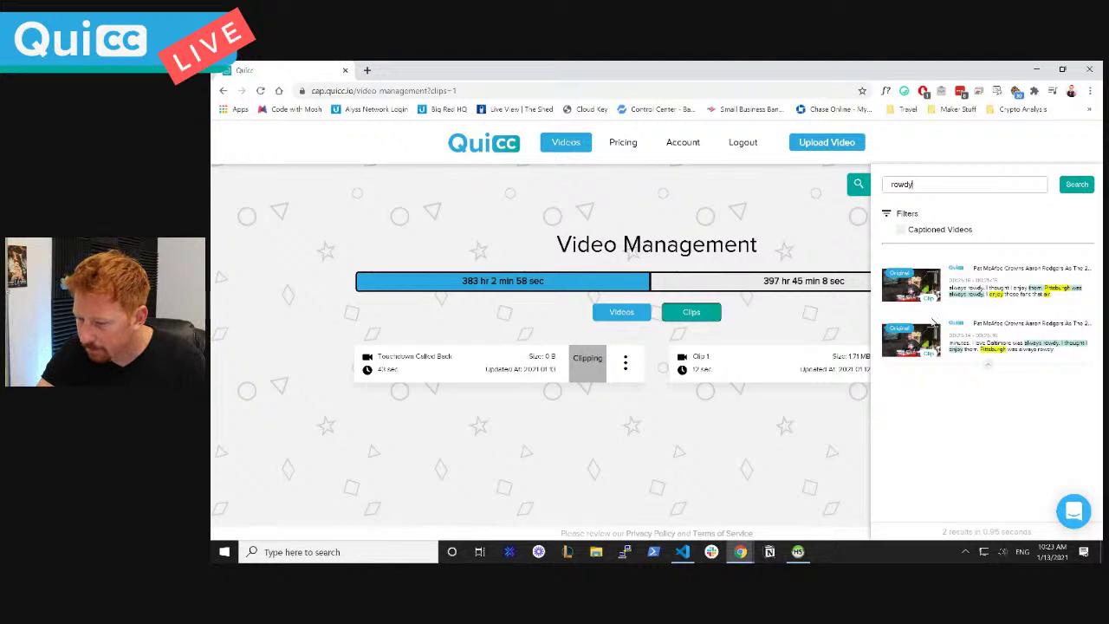
click(992, 274)
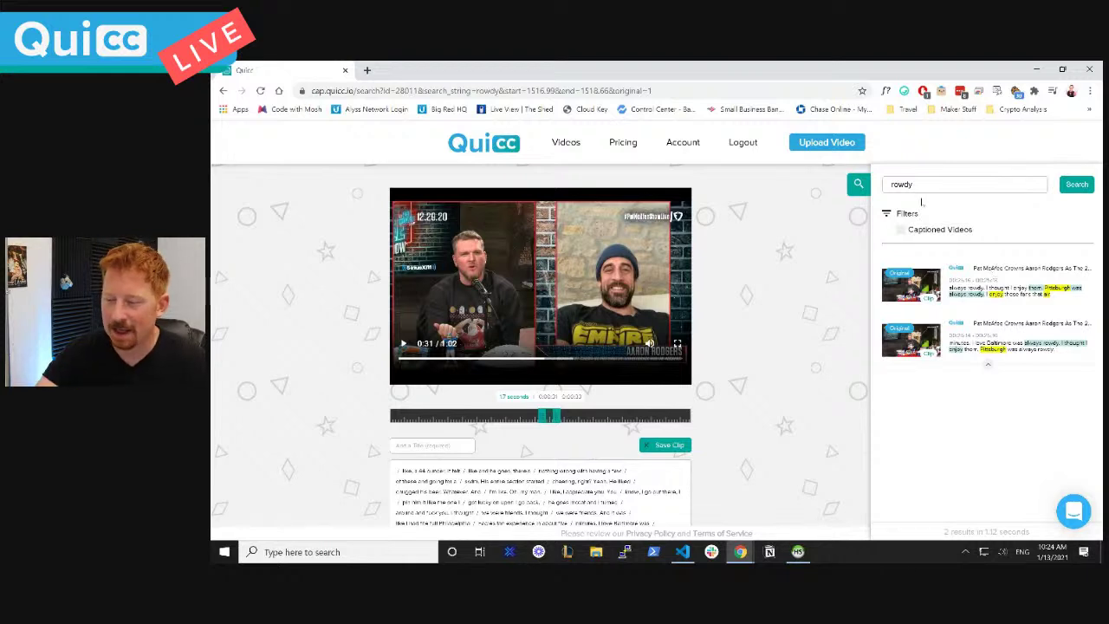
click(858, 183)
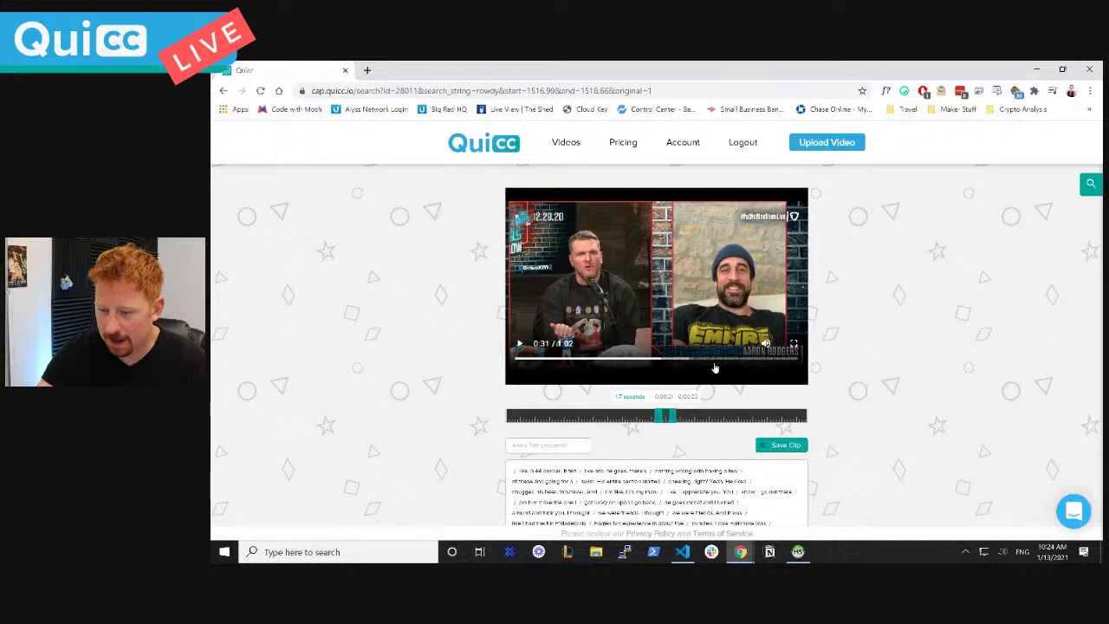
Set the clip range from the 'I love Baltimore' phrase to end at 'score.'
scroll(715, 369, down, 2)
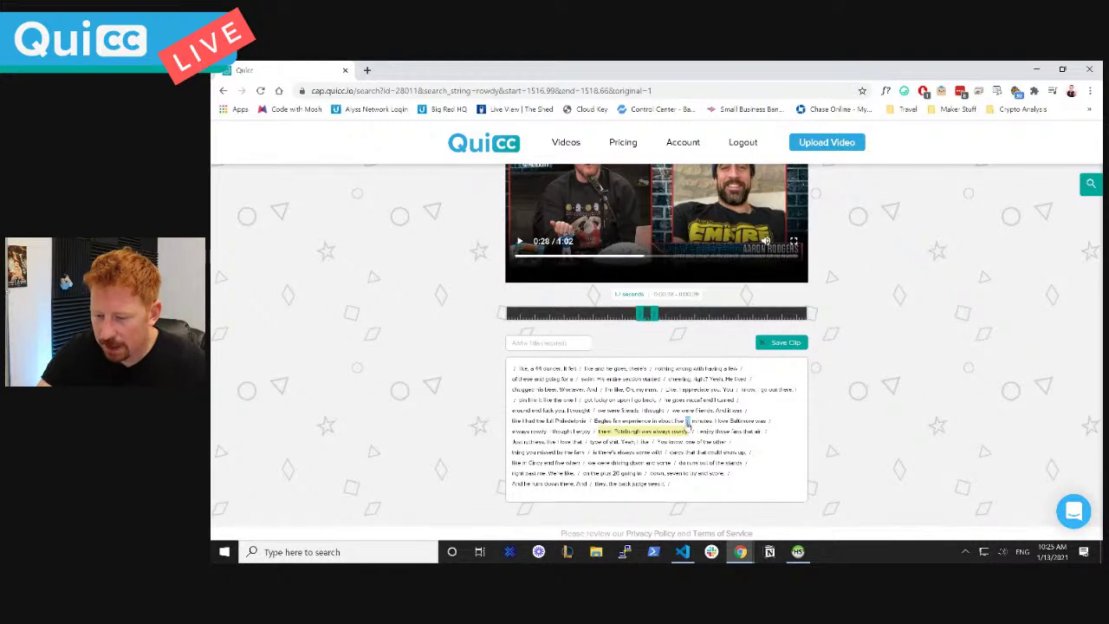
click(687, 422)
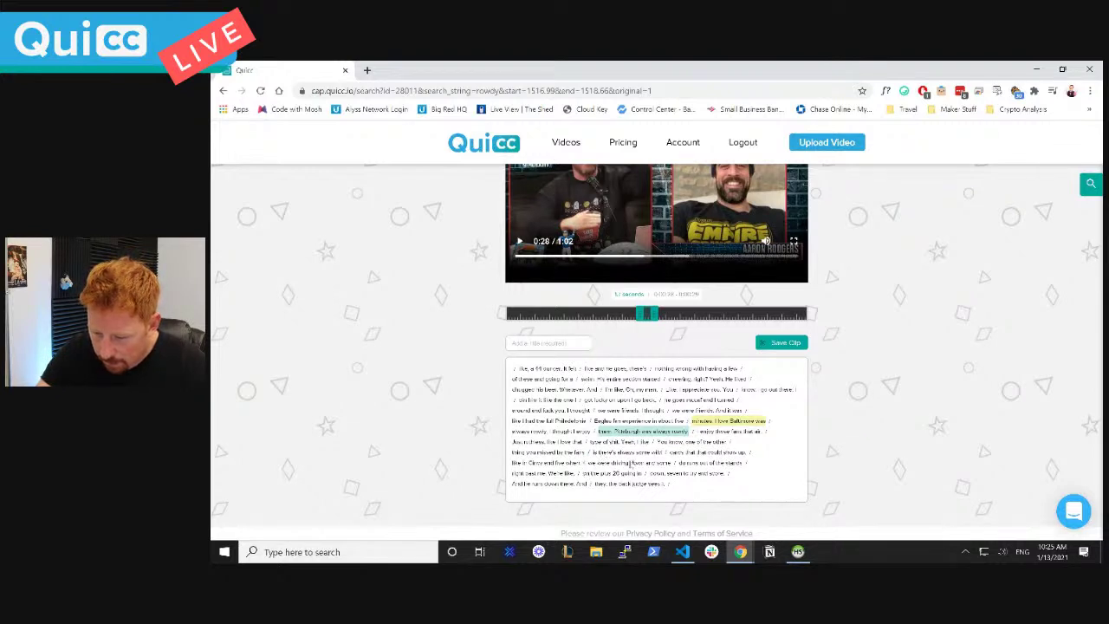
click(728, 476)
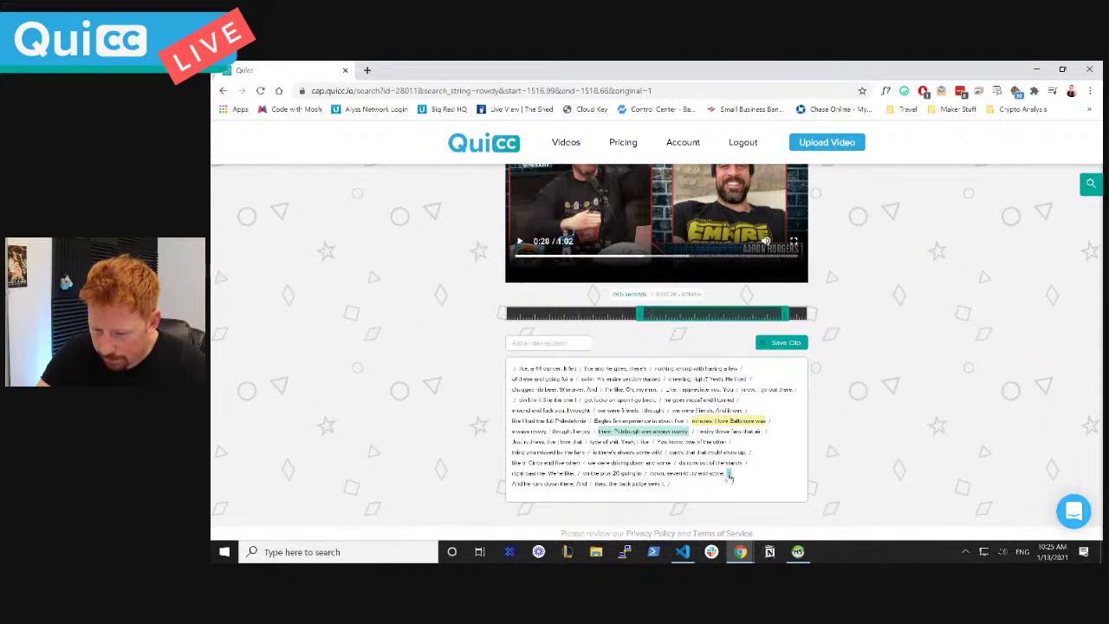
click(539, 344)
Enter a title for the new clip and save it as the 28-second Rowdy clip
text(Howdy)
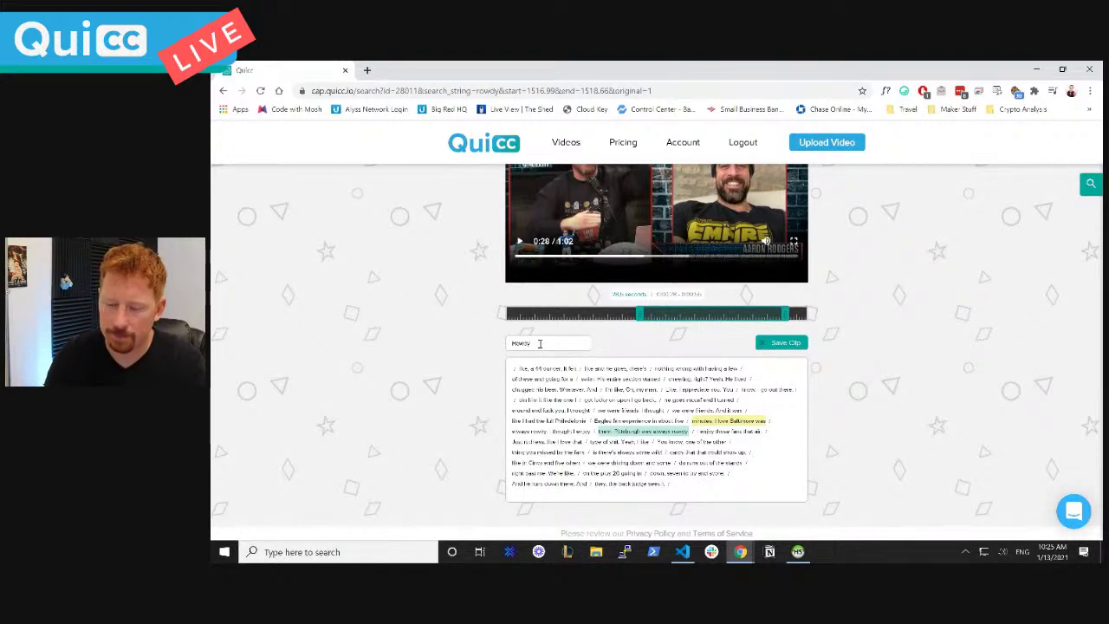
key(Return)
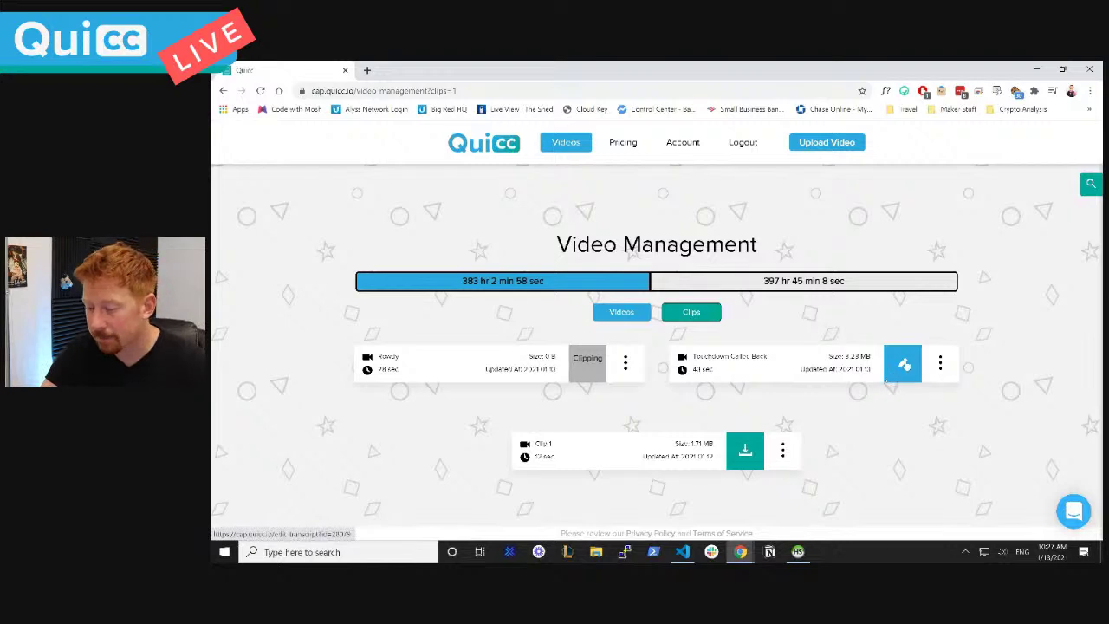
Open Touchdown Called Back's caption editor, preview it, and select the stray word 'roll' in line one
click(904, 365)
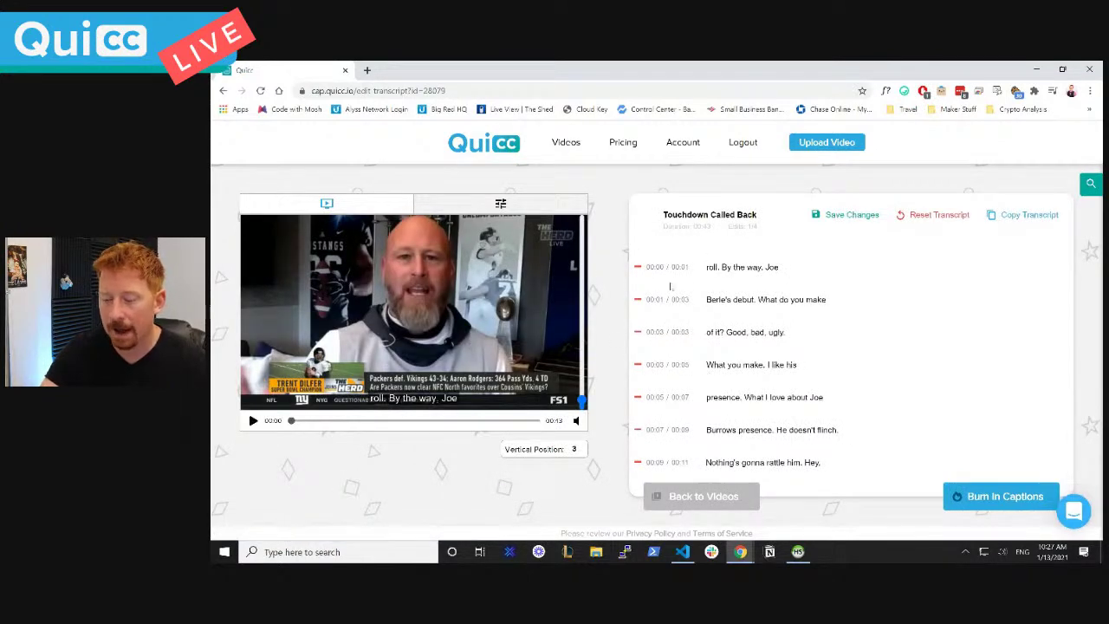
click(710, 269)
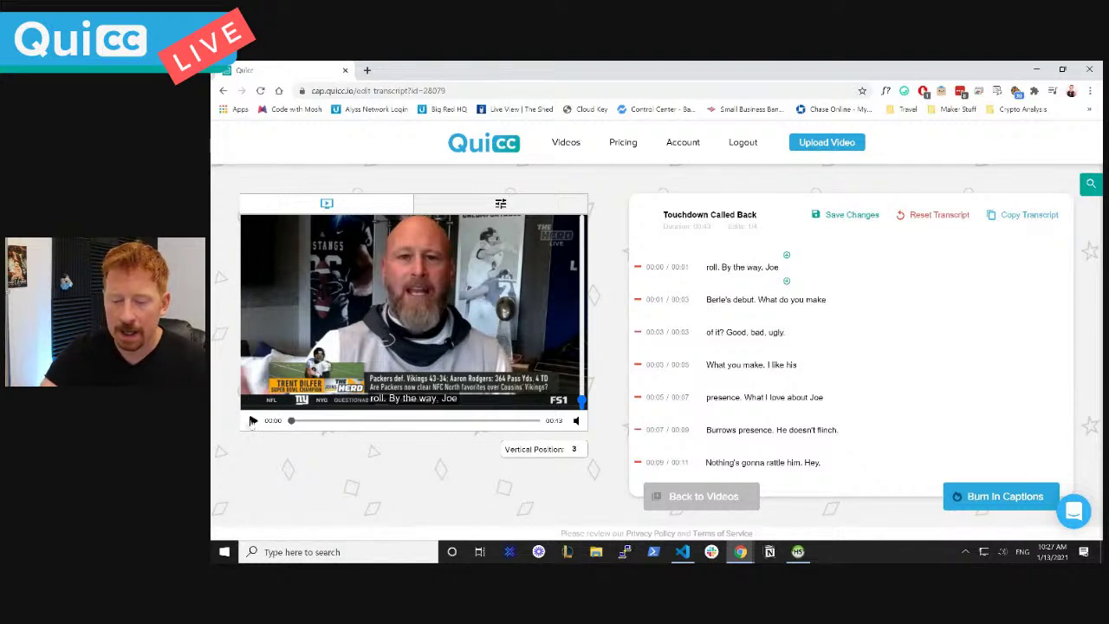
click(252, 421)
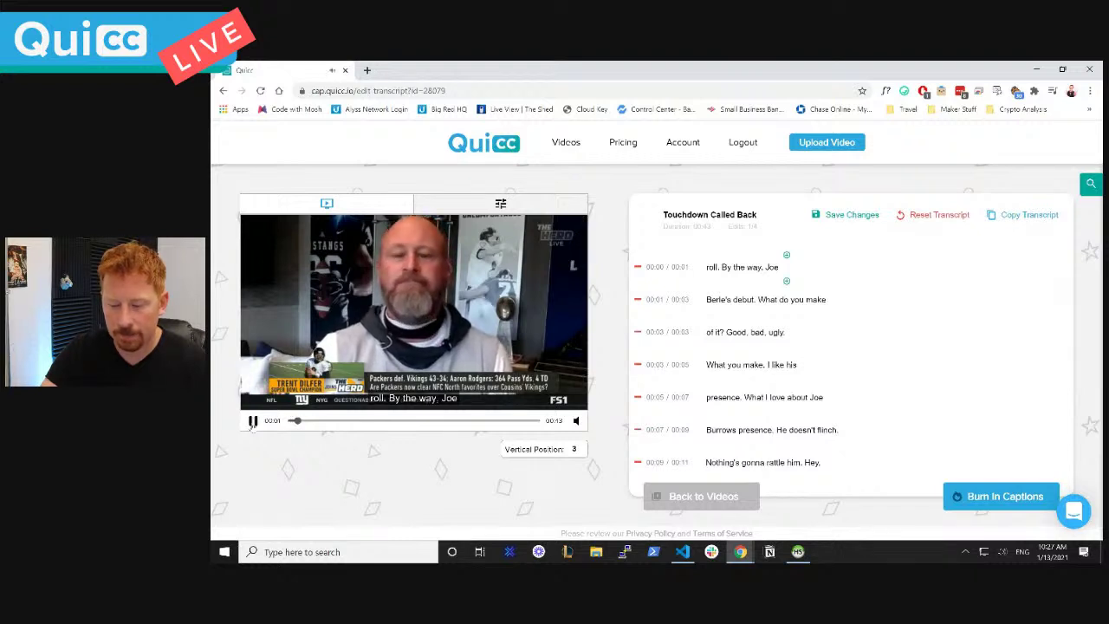
click(252, 421)
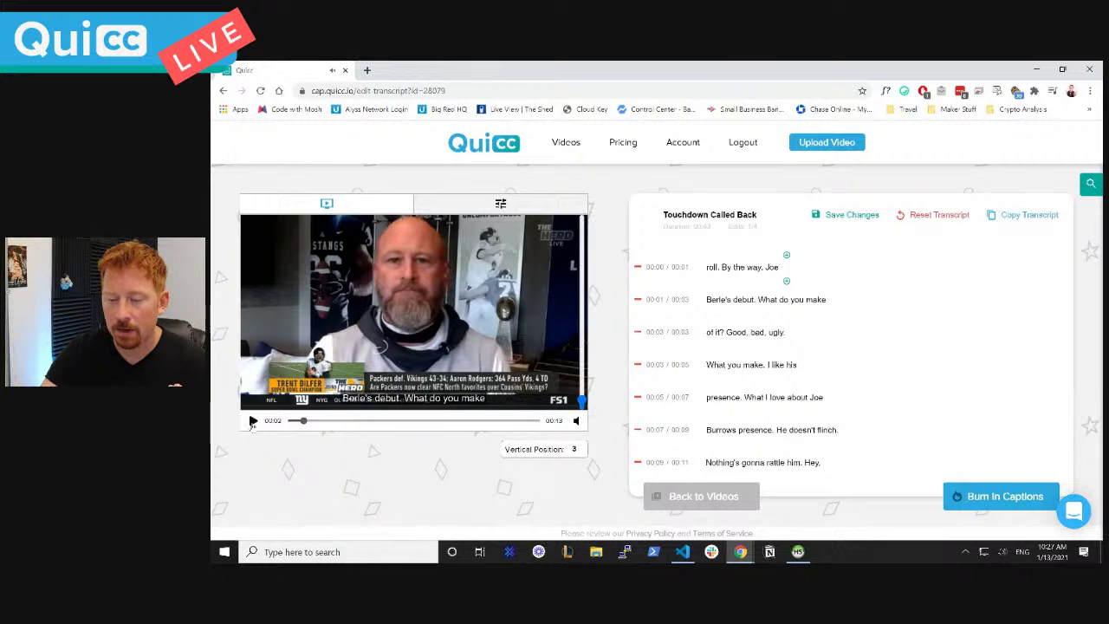
drag(720, 268, 695, 271)
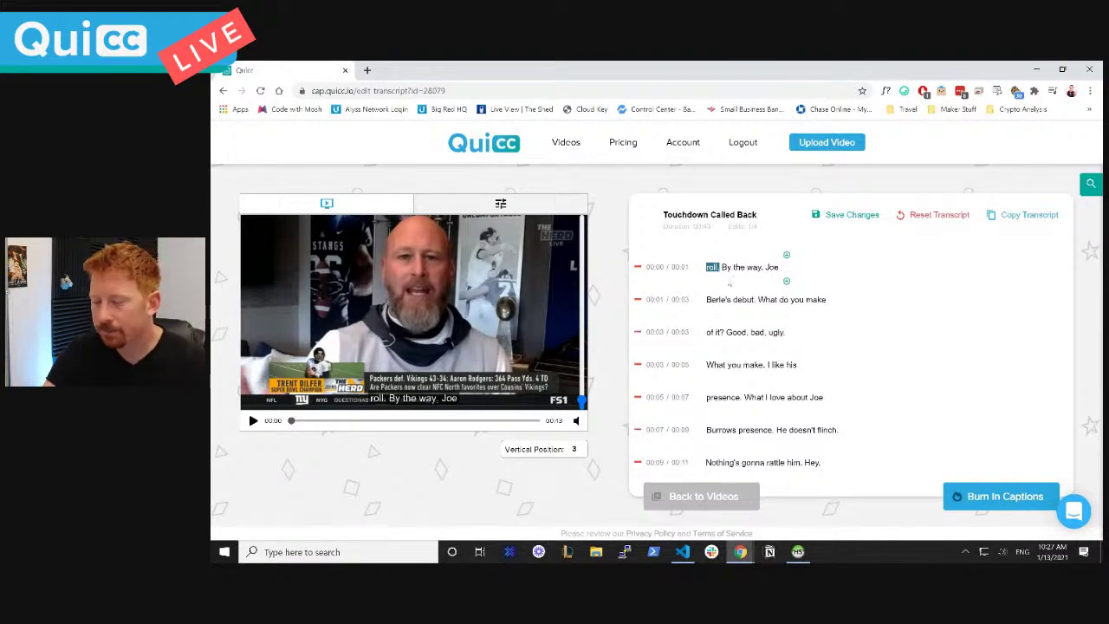
Delete the stray 'roll' so the first caption reads 'By the way, Joe'
key(BackSpace)
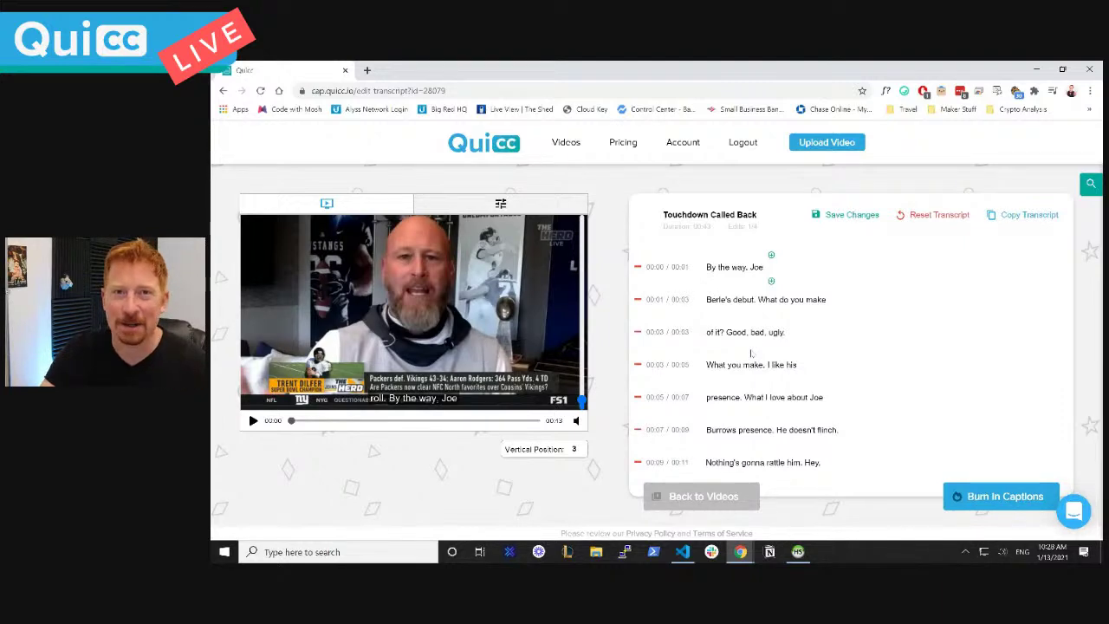
Edit the transcript so the preview caption reads "By the way, Joe"
scroll(751, 353, down, 4)
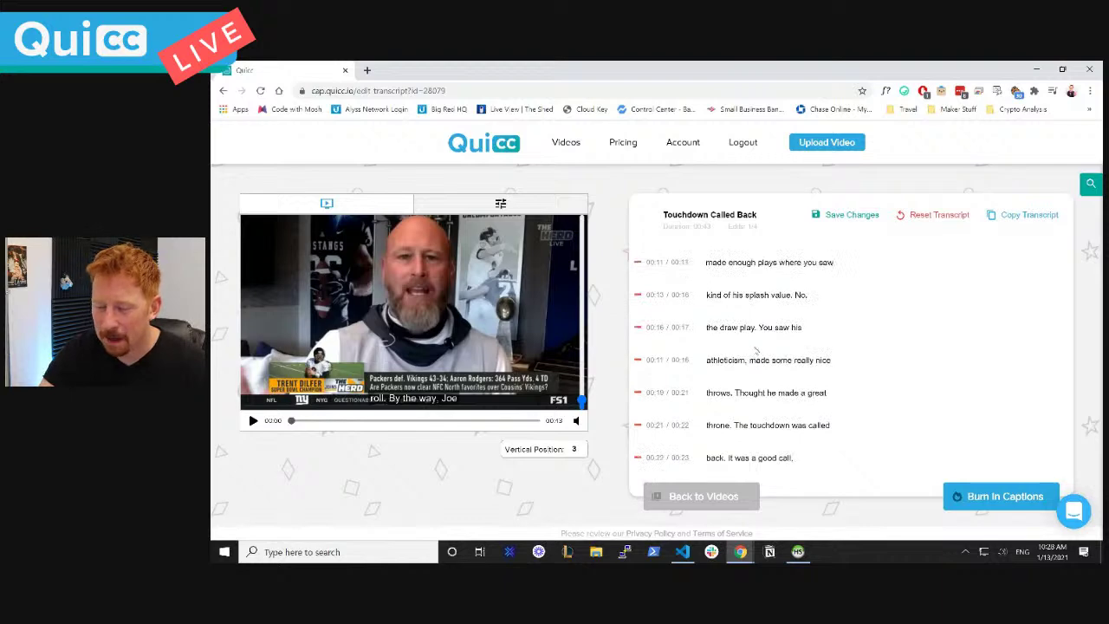
scroll(762, 351, down, 2)
key(ctrl+BackSpace)
Raise the captions on the video to vertical position 32
drag(581, 401, 578, 364)
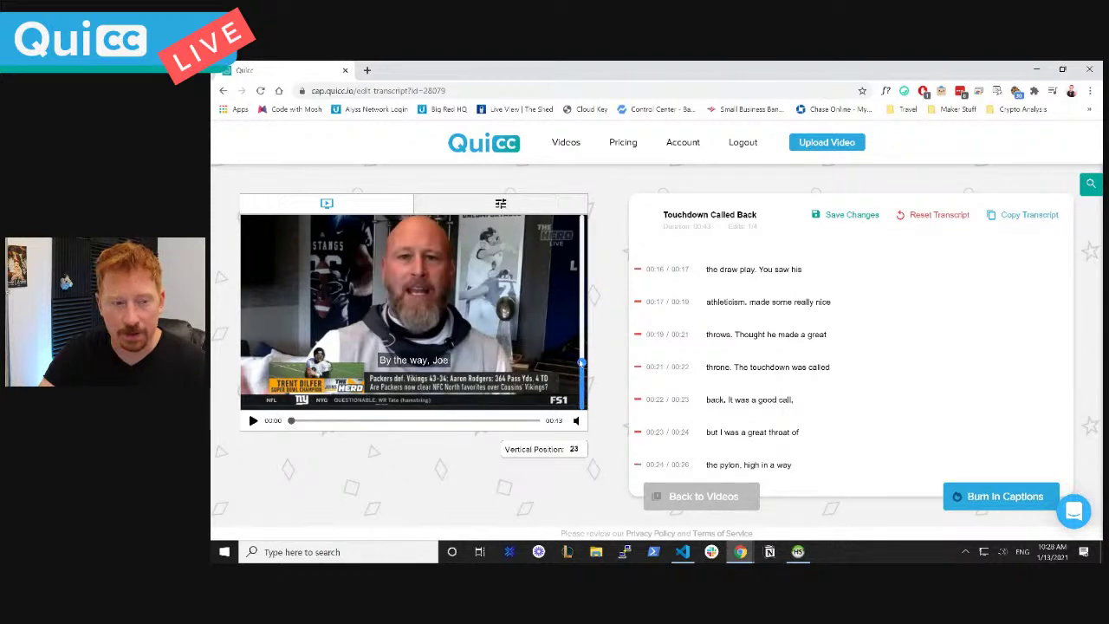
drag(581, 358, 581, 355)
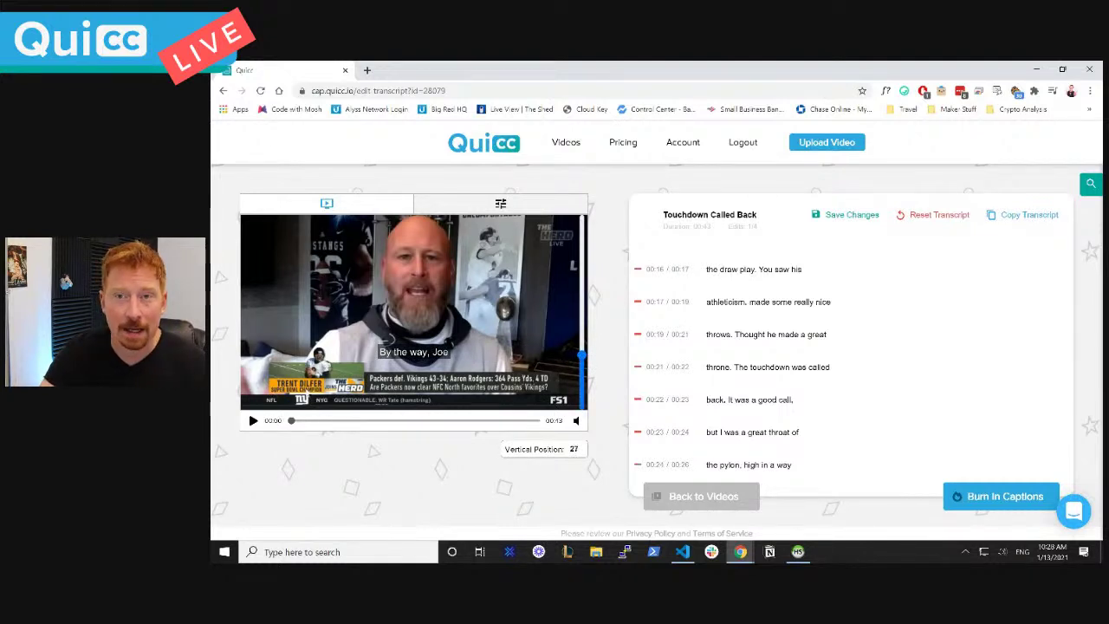
drag(581, 355, 585, 348)
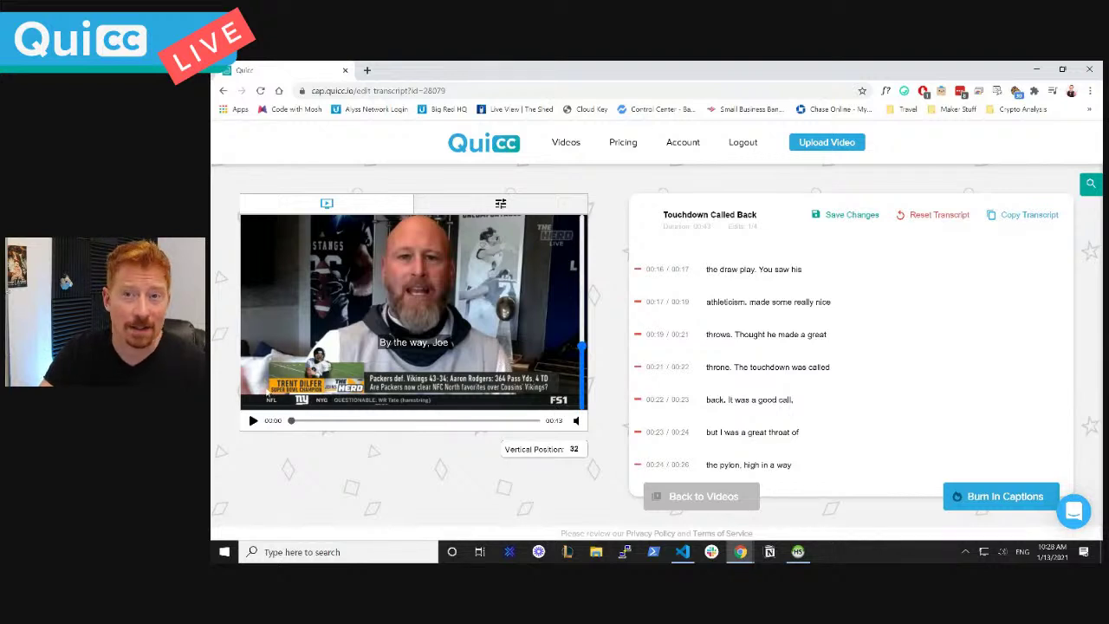
Apply the black preset with a filled background, maximum shadow and a bright yellow shadow colour
click(502, 210)
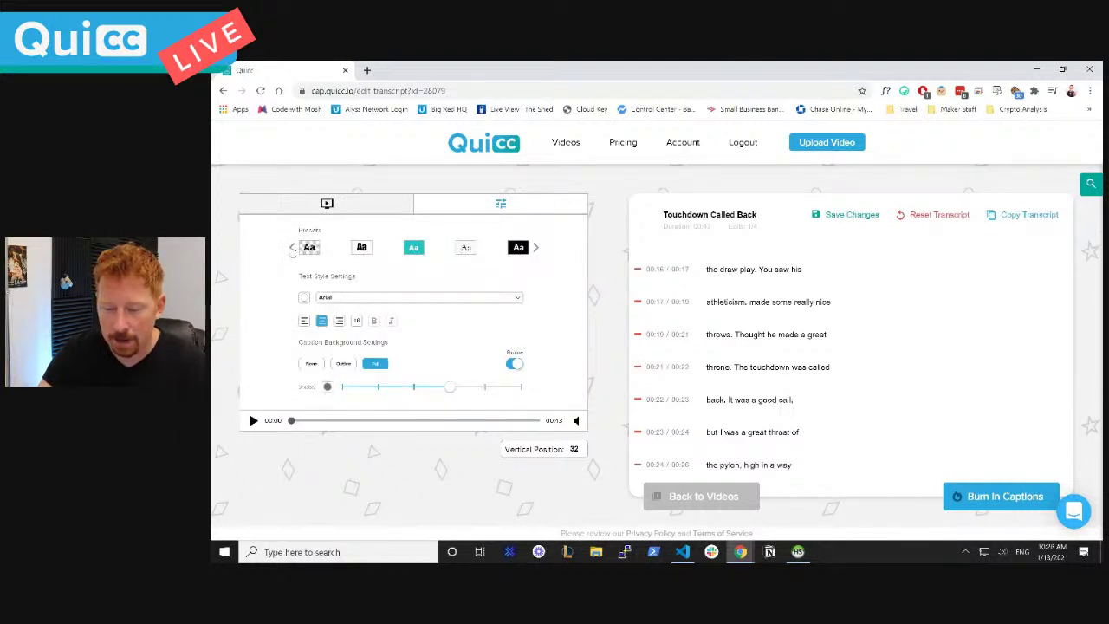
click(292, 247)
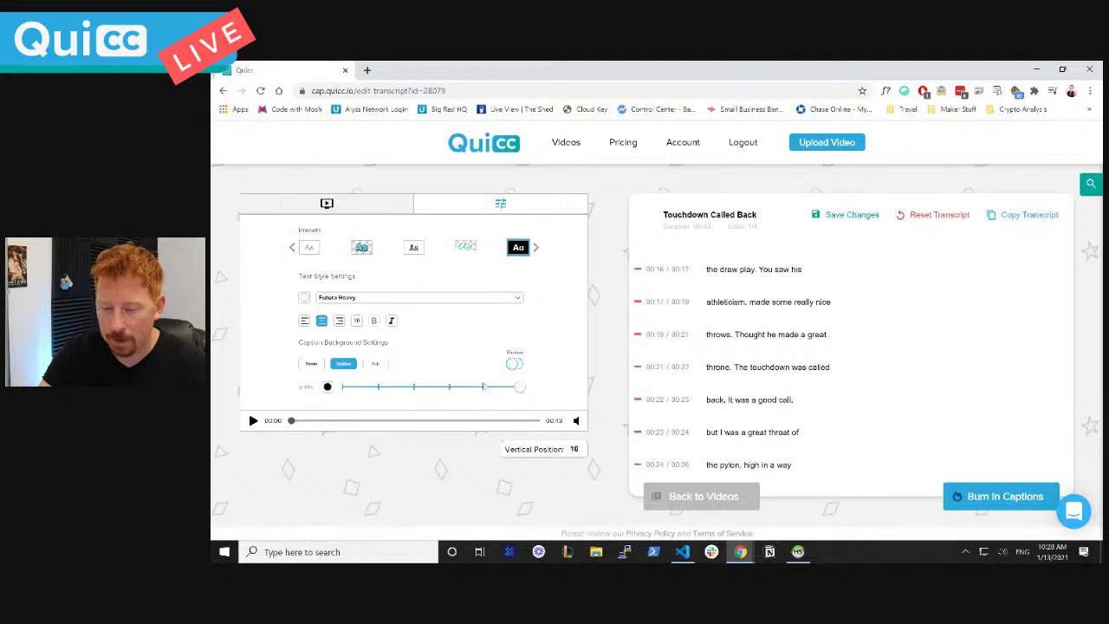
click(377, 364)
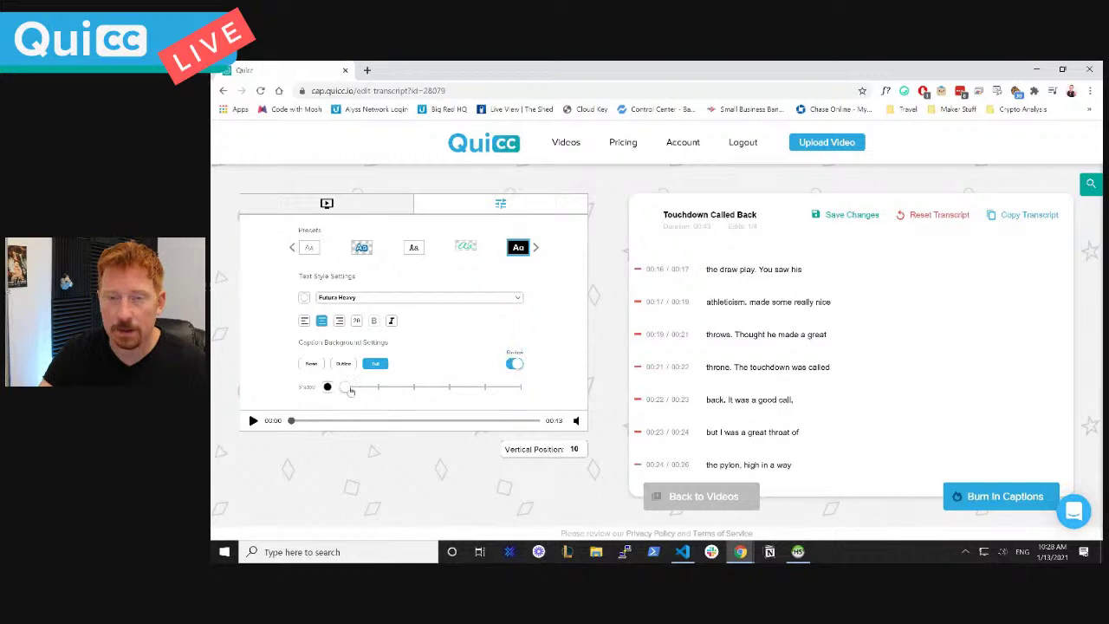
drag(346, 387, 561, 391)
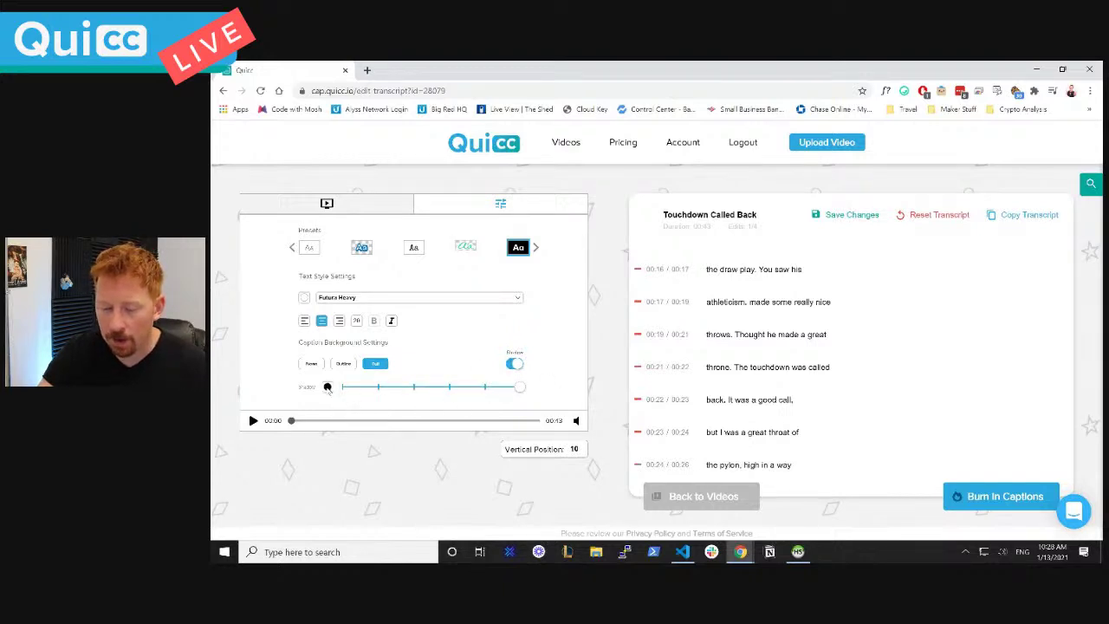
click(327, 388)
drag(338, 223, 356, 223)
drag(436, 277, 474, 299)
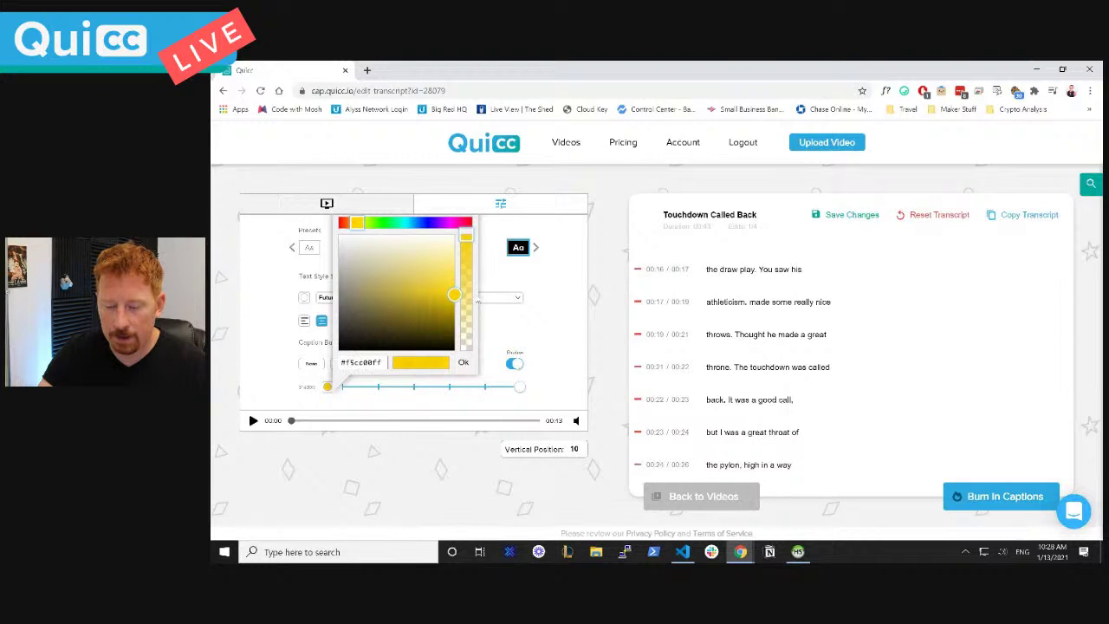
click(464, 362)
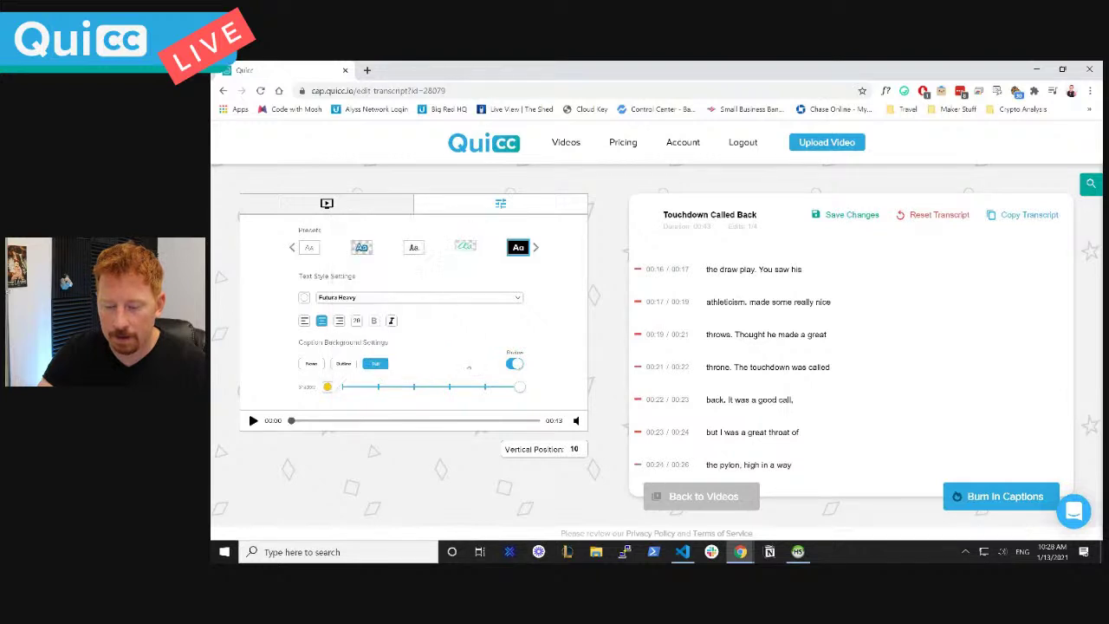
Set the caption text colour to dark navy blue #003e7eff and return to the preview
click(304, 297)
click(403, 257)
mouse_move(427, 340)
mouse_down()
mouse_move(439, 341)
mouse_move(438, 355)
mouse_up()
click(397, 258)
drag(397, 258, 399, 258)
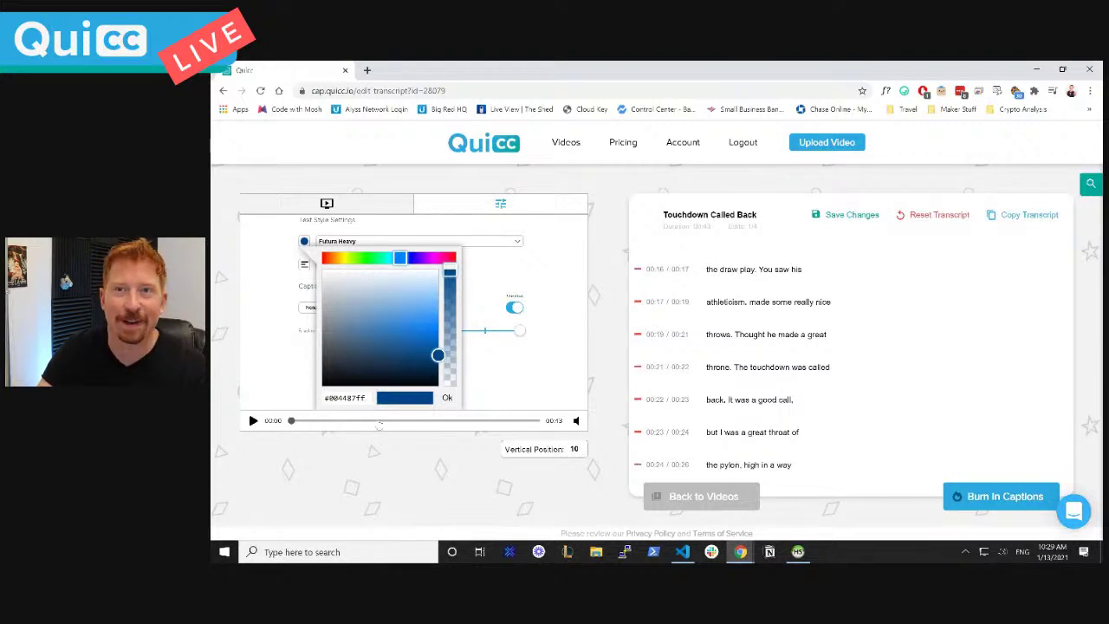
drag(440, 356, 439, 358)
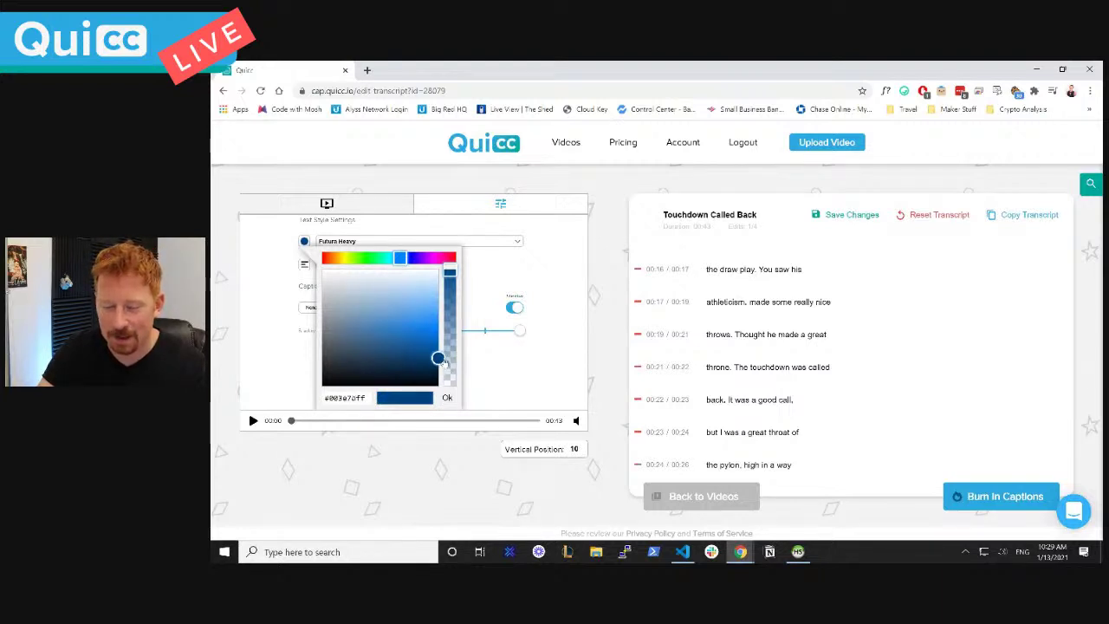
click(447, 398)
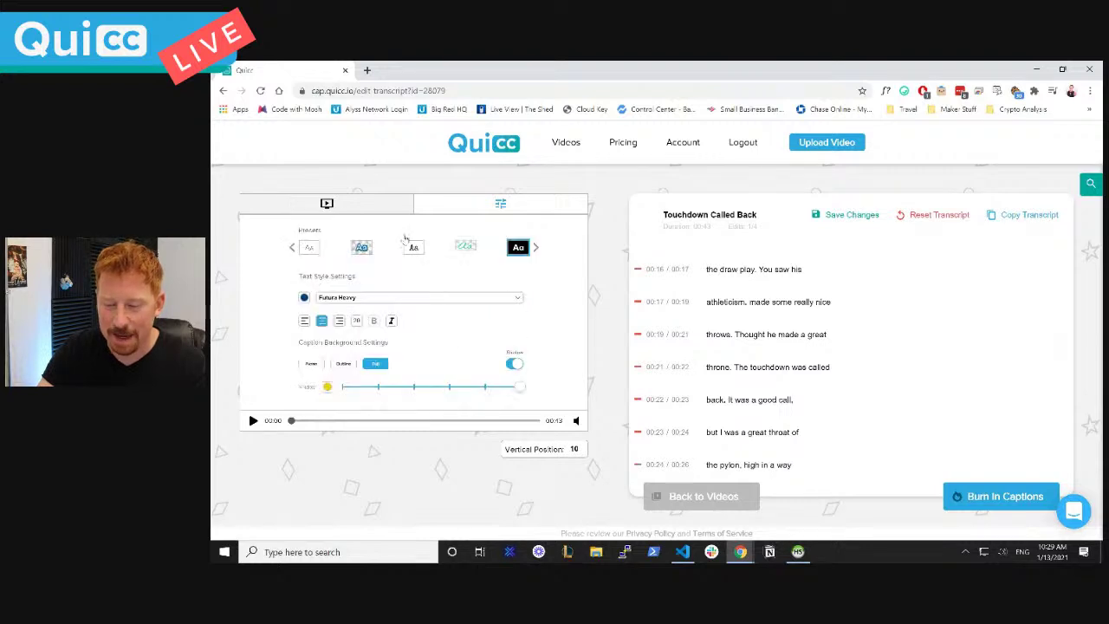
click(362, 206)
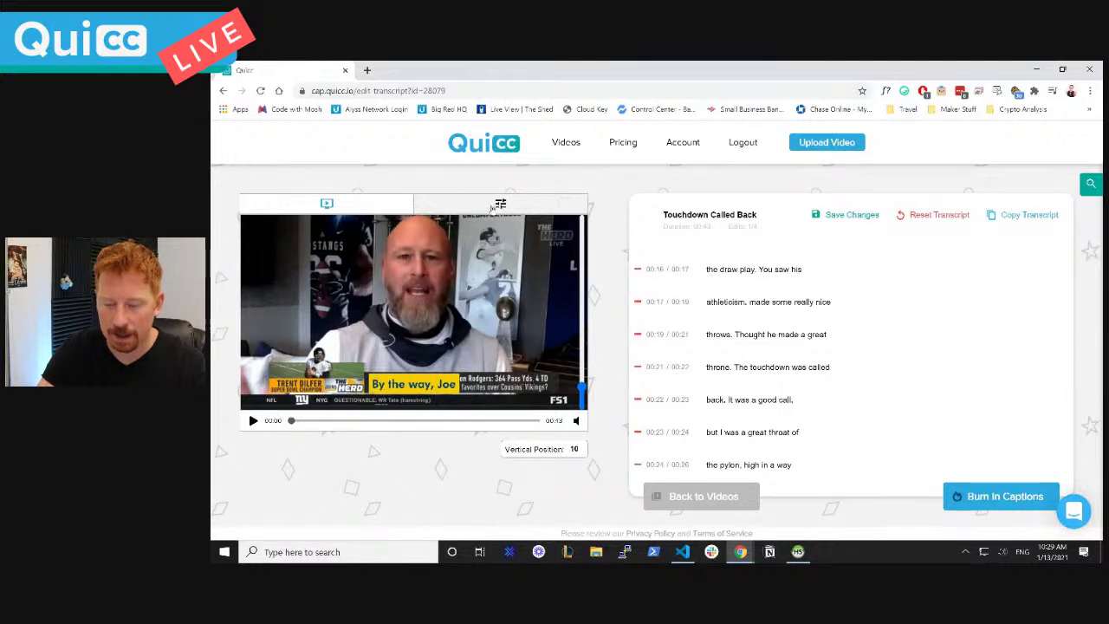
Change the caption shadow colour to orange and check it on the preview
click(474, 206)
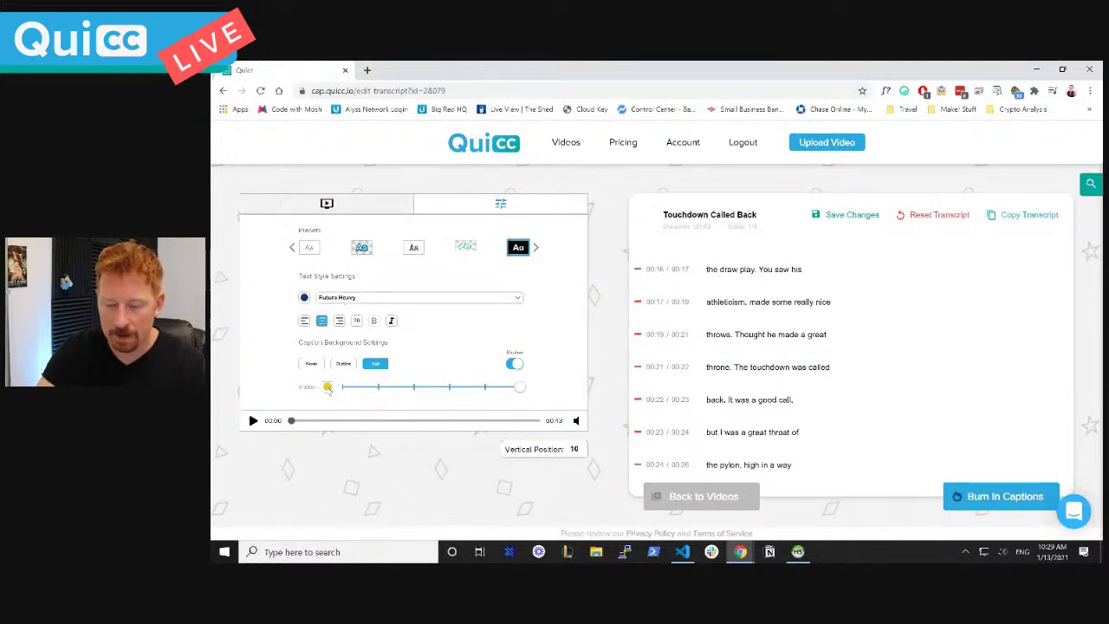
click(328, 387)
drag(350, 224, 353, 224)
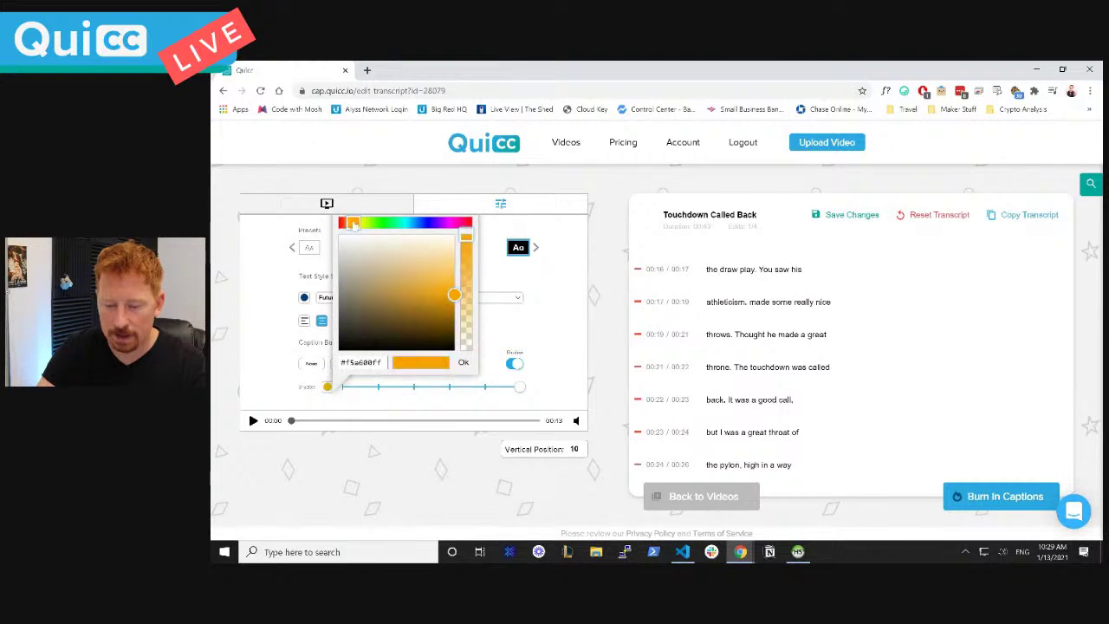
click(465, 364)
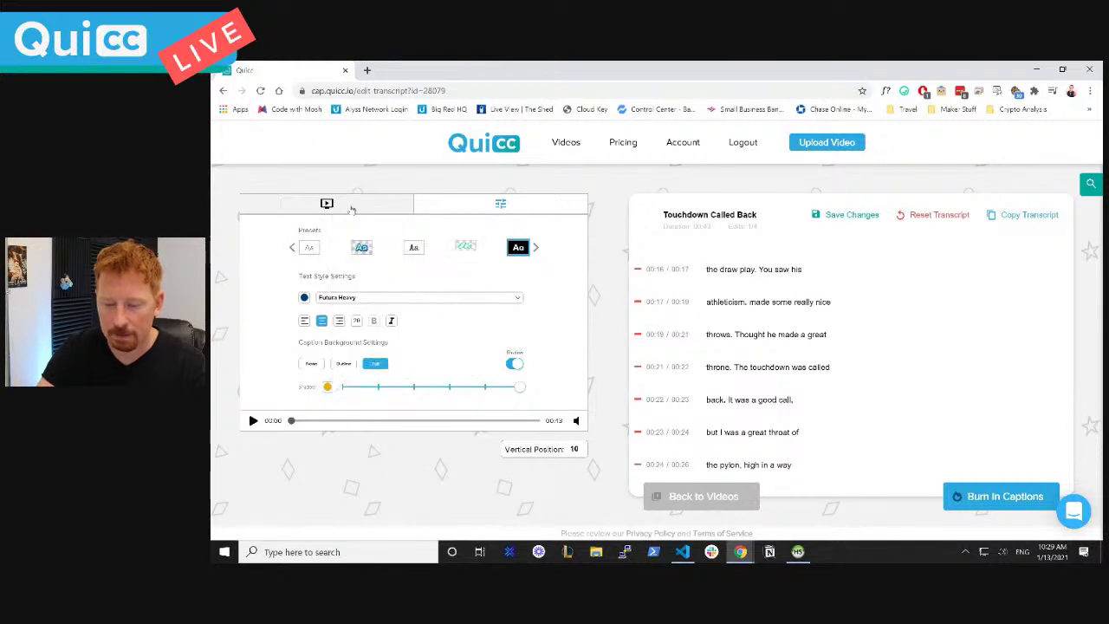
click(350, 206)
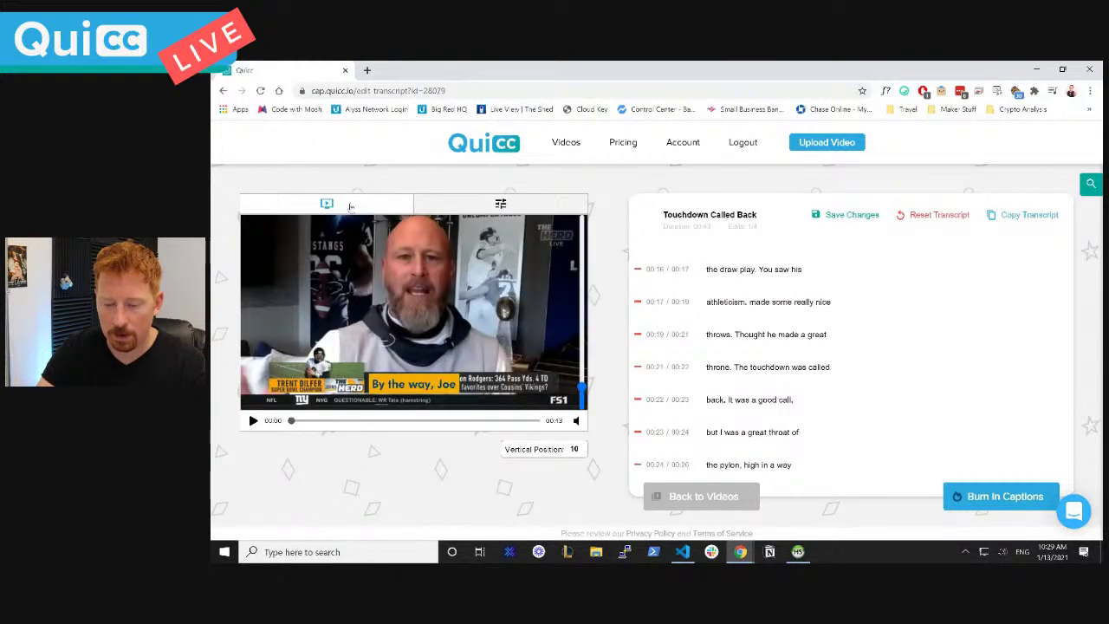
click(501, 204)
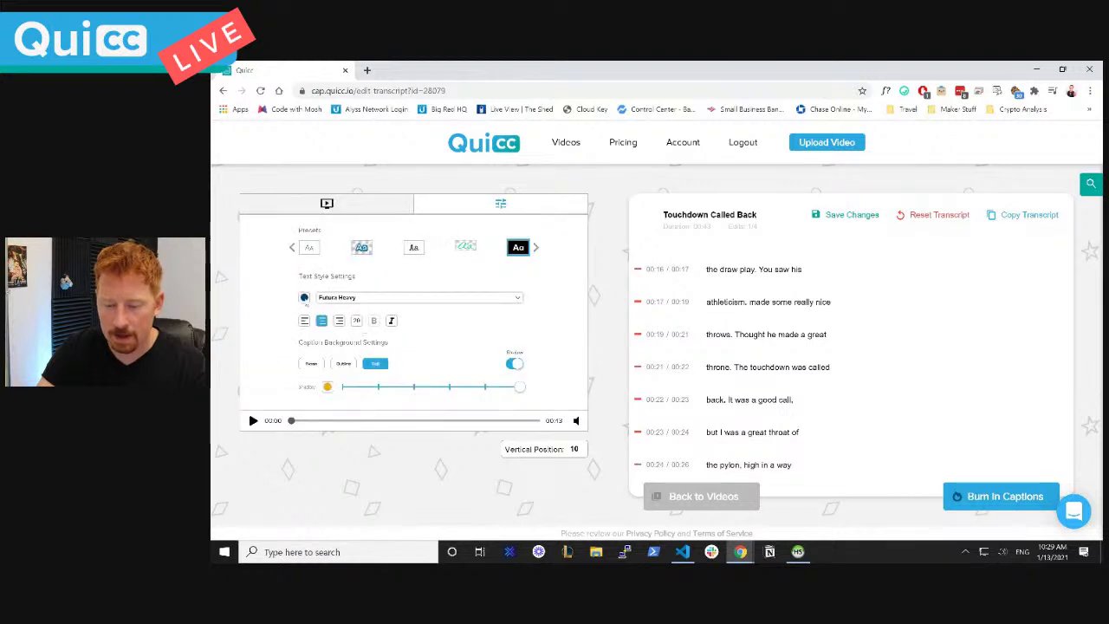
Darken the caption text colour further and toggle a text style option
click(305, 298)
drag(439, 359, 438, 365)
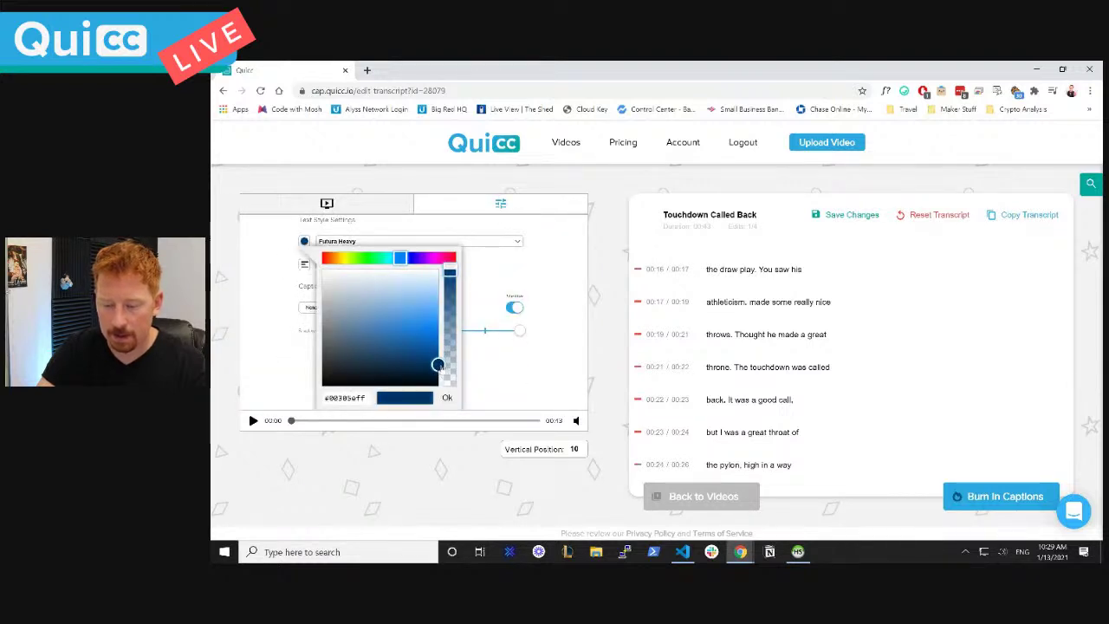
click(447, 397)
click(357, 322)
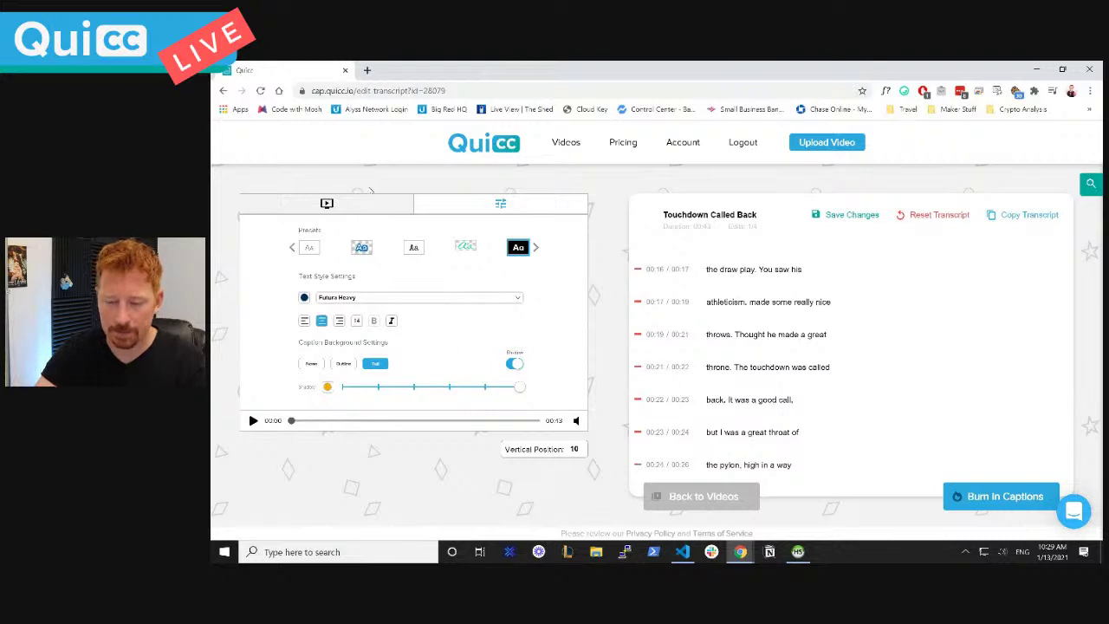
Raise the captions on the video to vertical position 31
click(364, 205)
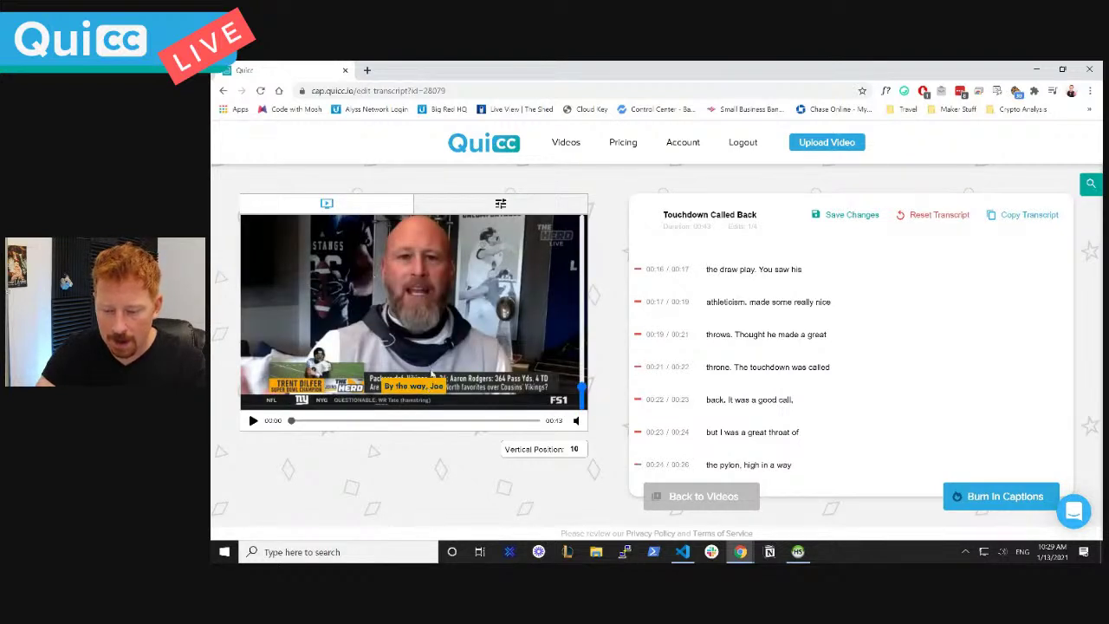
drag(582, 387, 583, 350)
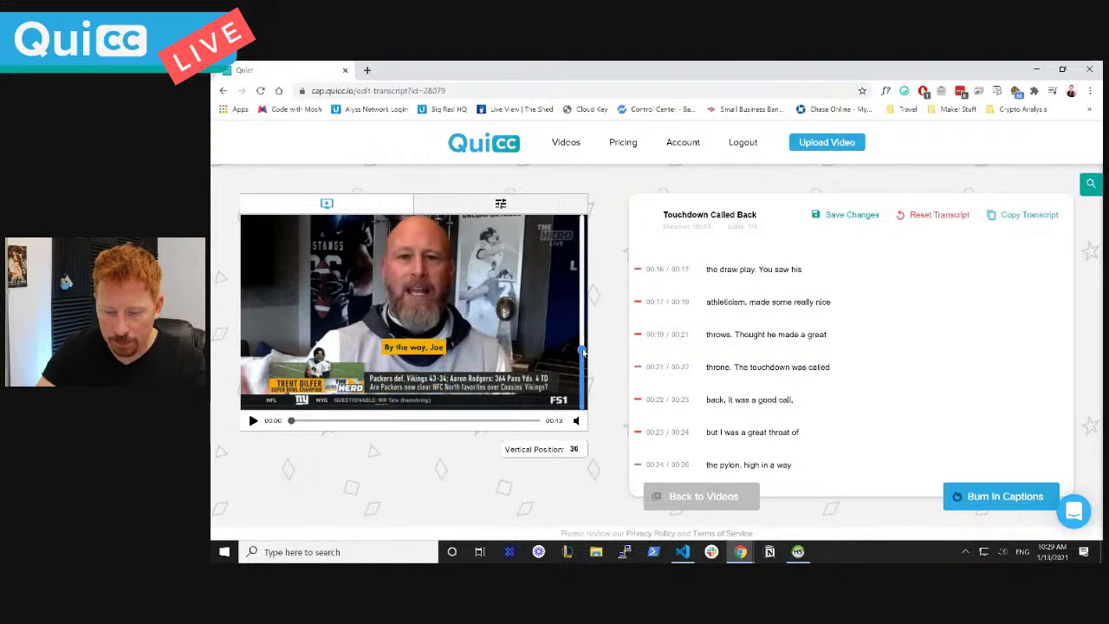
drag(583, 352, 585, 349)
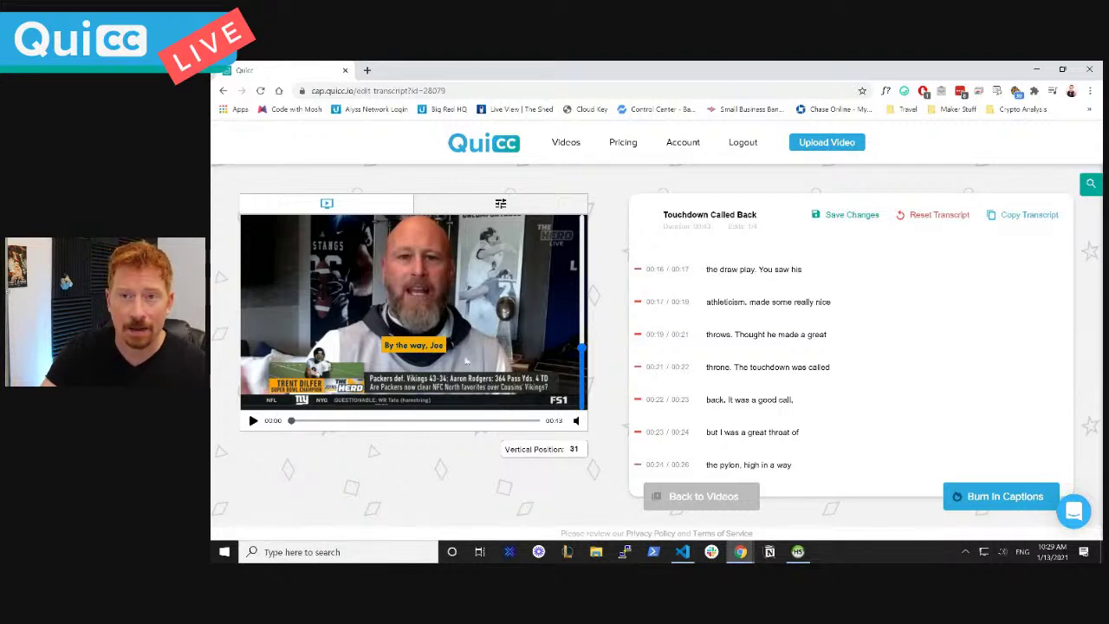
click(499, 207)
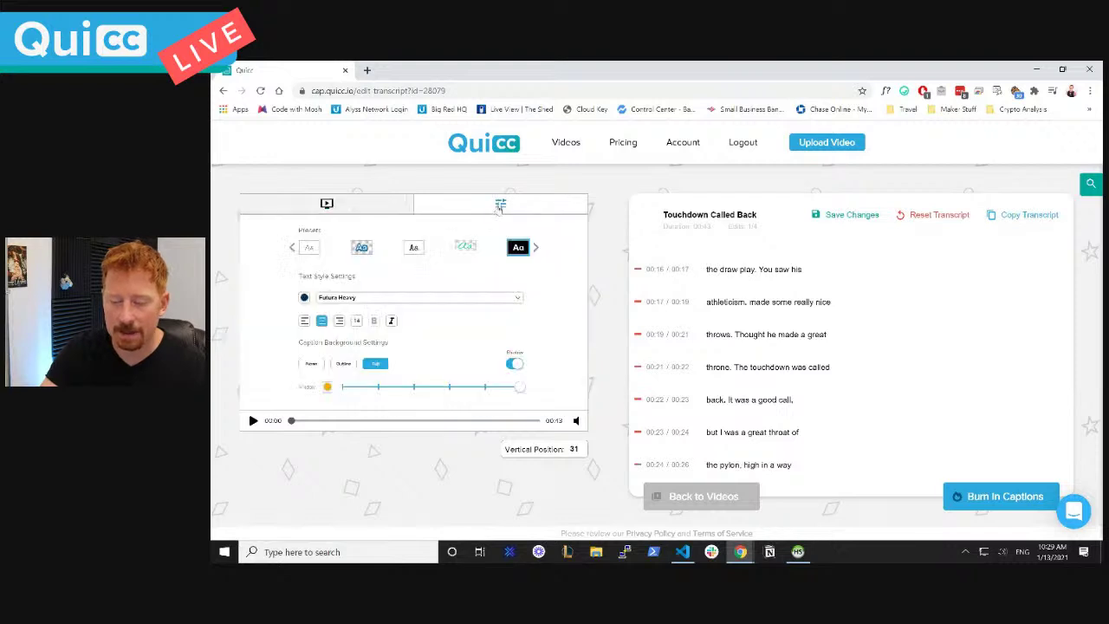
Lower the orange shadow's opacity to make it semi-transparent and check the preview
click(327, 387)
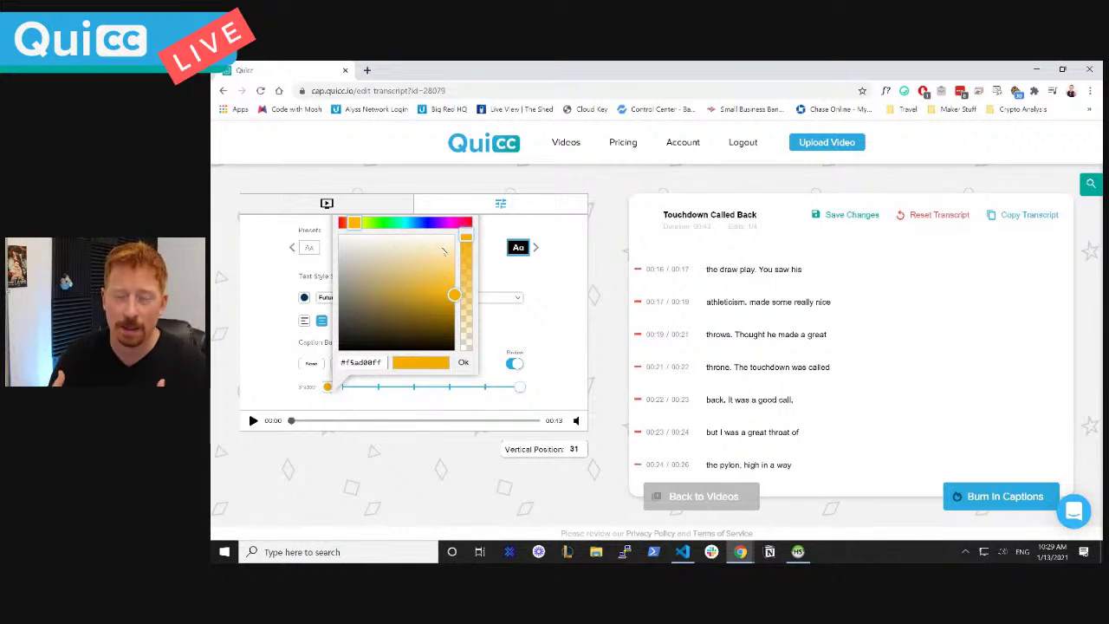
drag(468, 239, 469, 285)
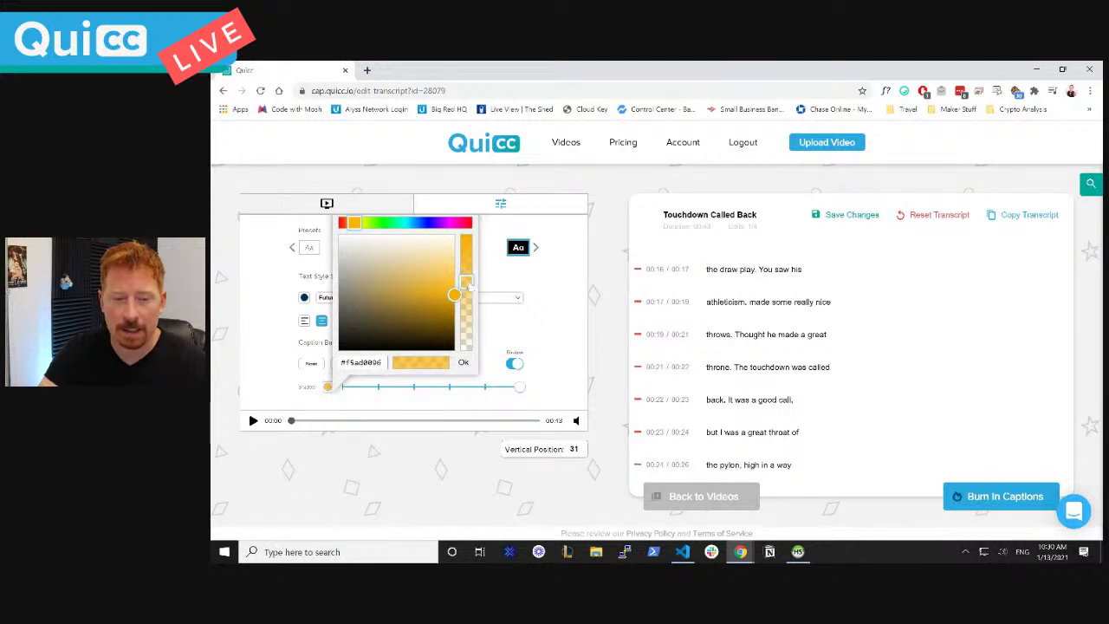
drag(470, 286, 469, 288)
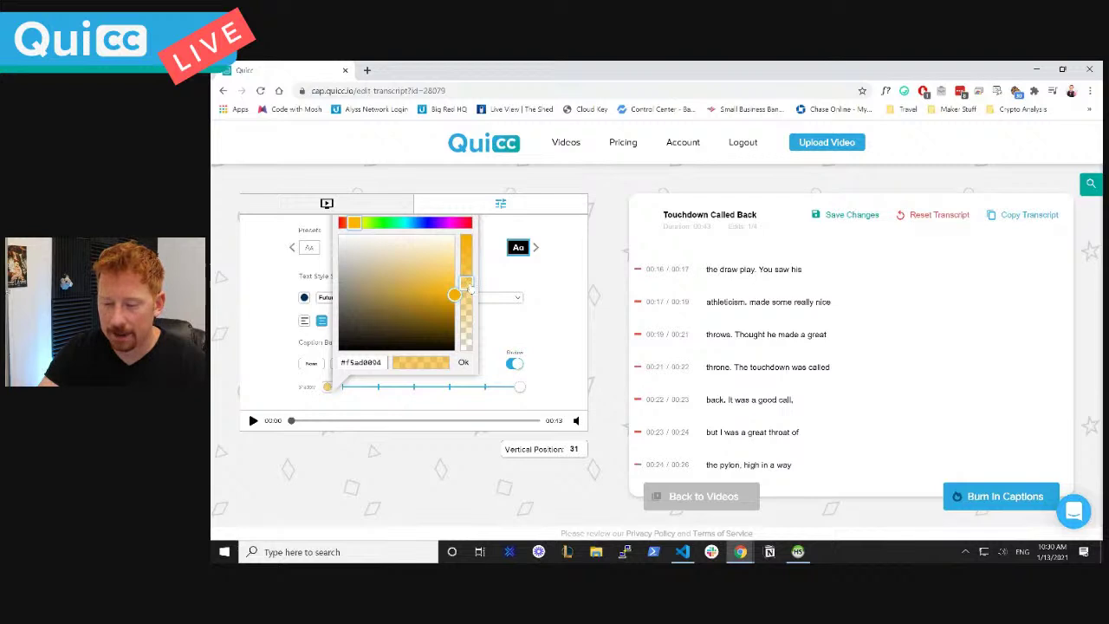
click(466, 364)
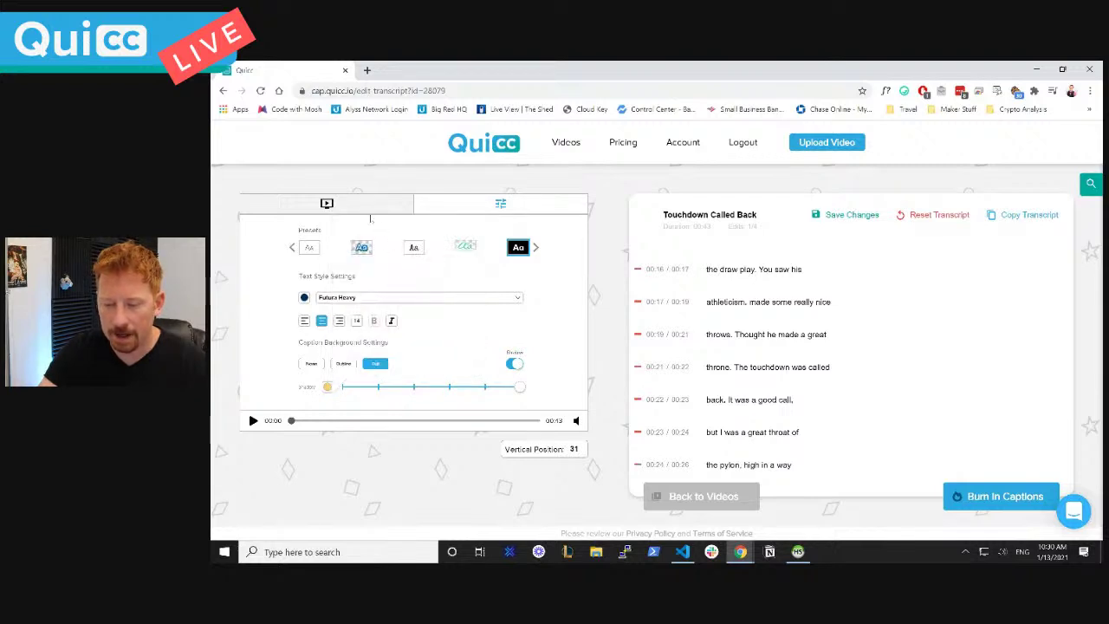
click(371, 208)
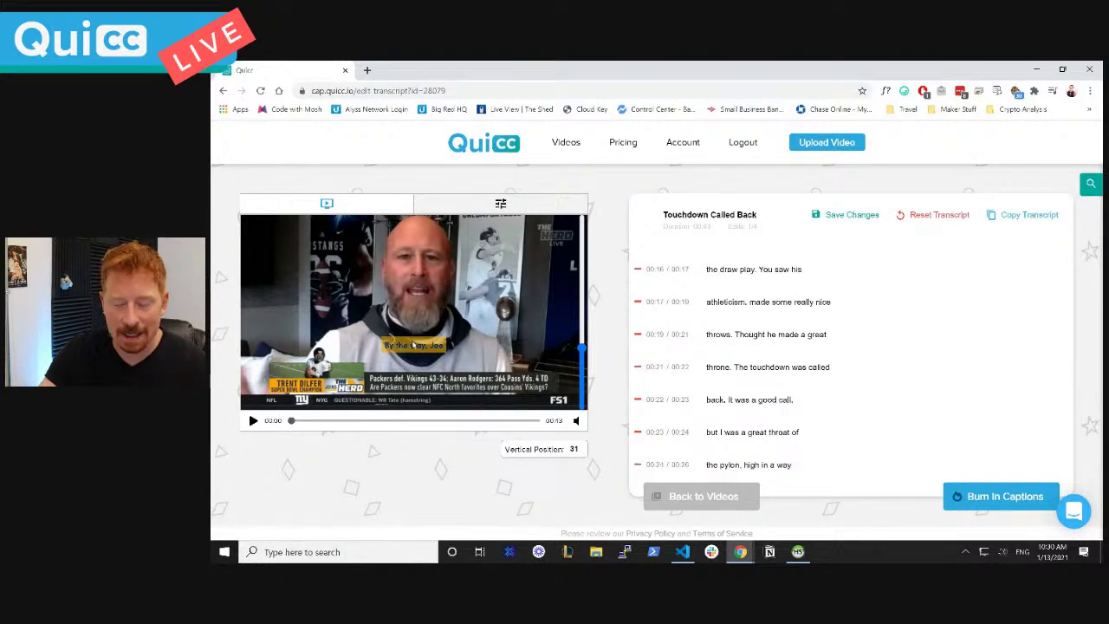
Raise the shadow opacity slightly to #f5ad00cb and preview the captions again
click(502, 205)
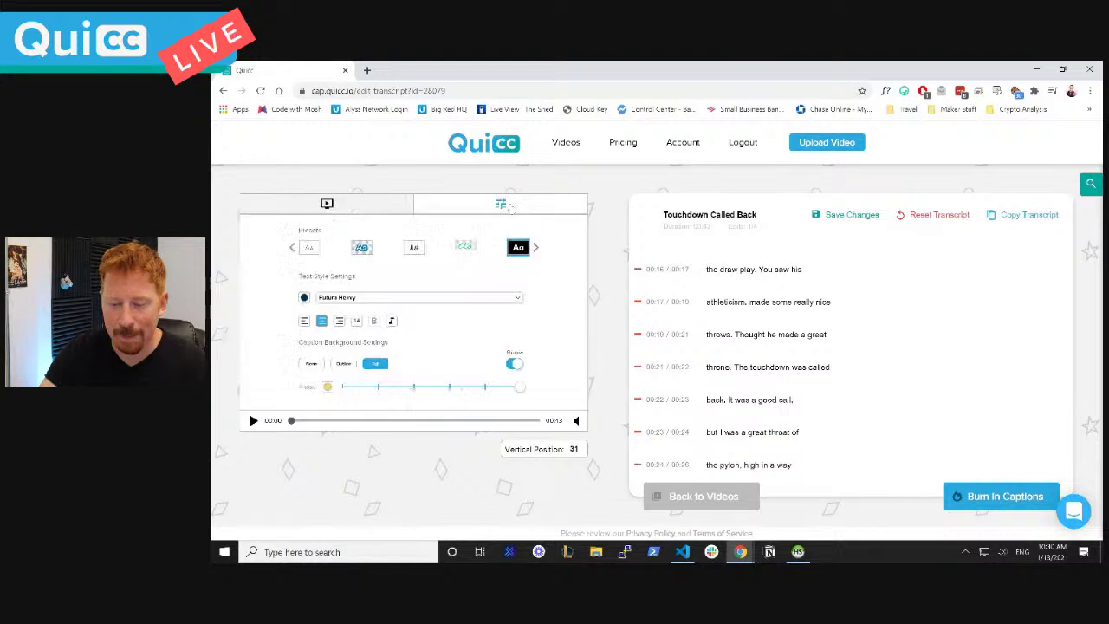
click(326, 386)
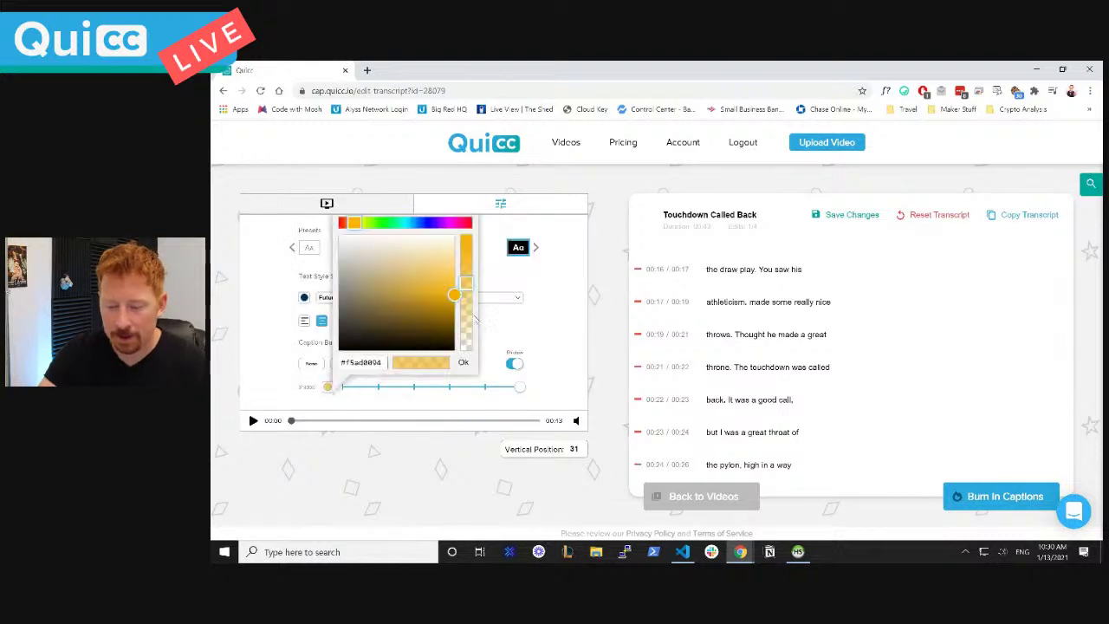
drag(466, 288, 468, 261)
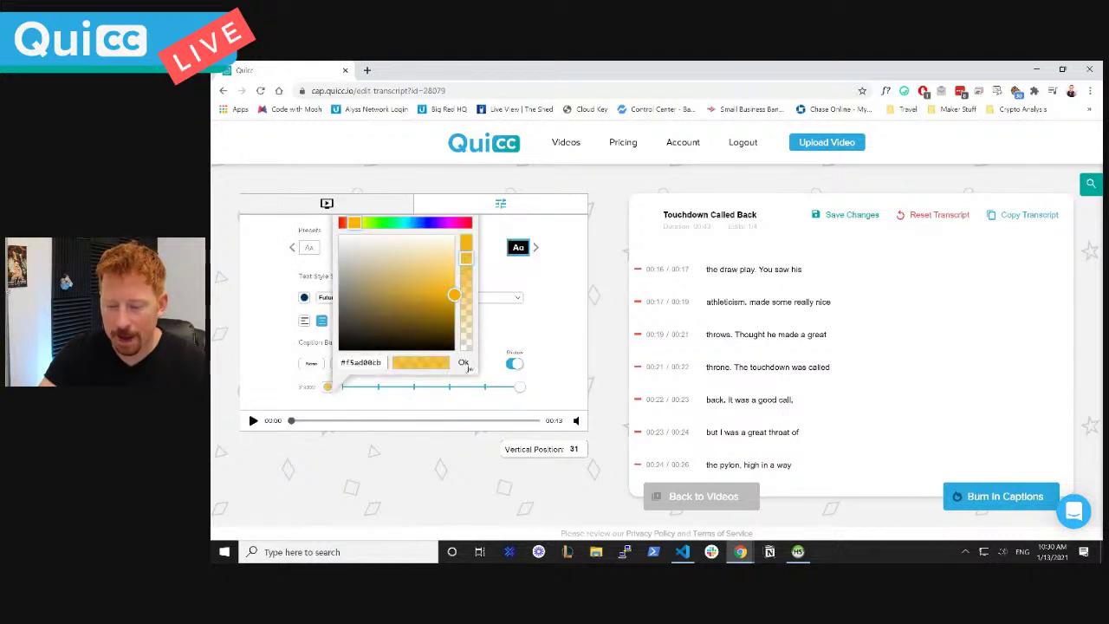
click(464, 364)
click(365, 211)
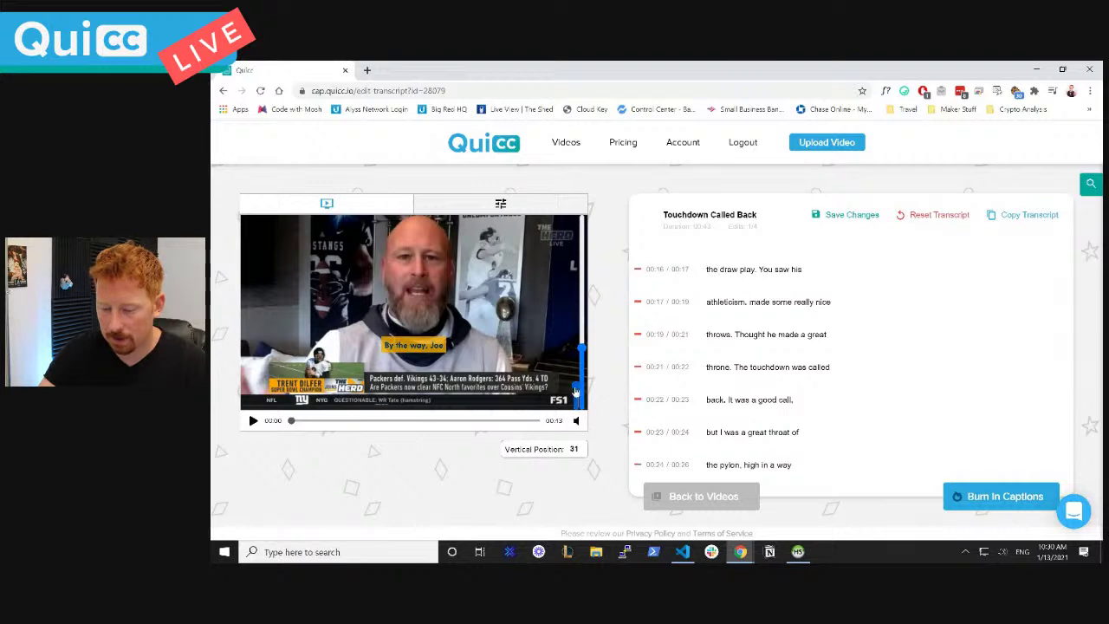
Review captions in playback, confirm vertical position 31, and burn them into Touchdown Called Back
click(253, 420)
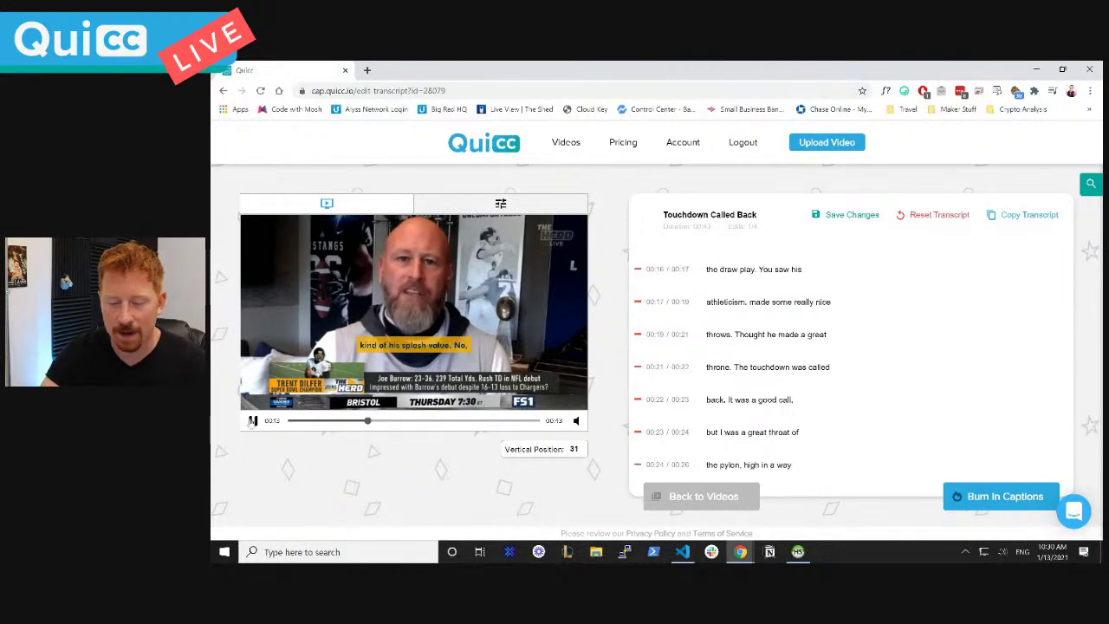
click(252, 420)
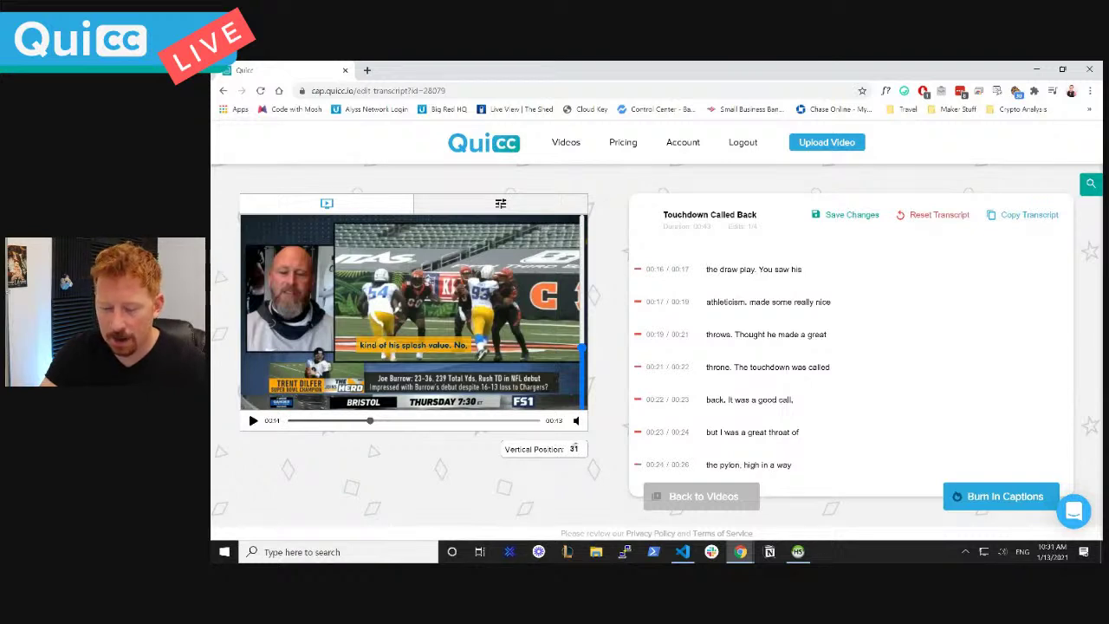
click(577, 449)
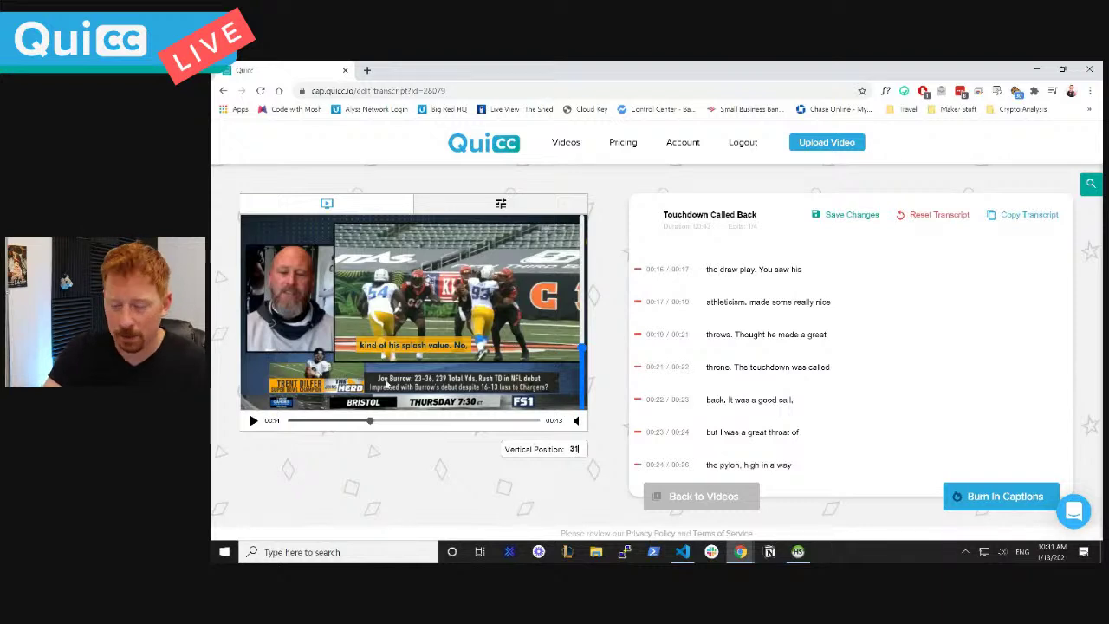
drag(579, 448, 570, 448)
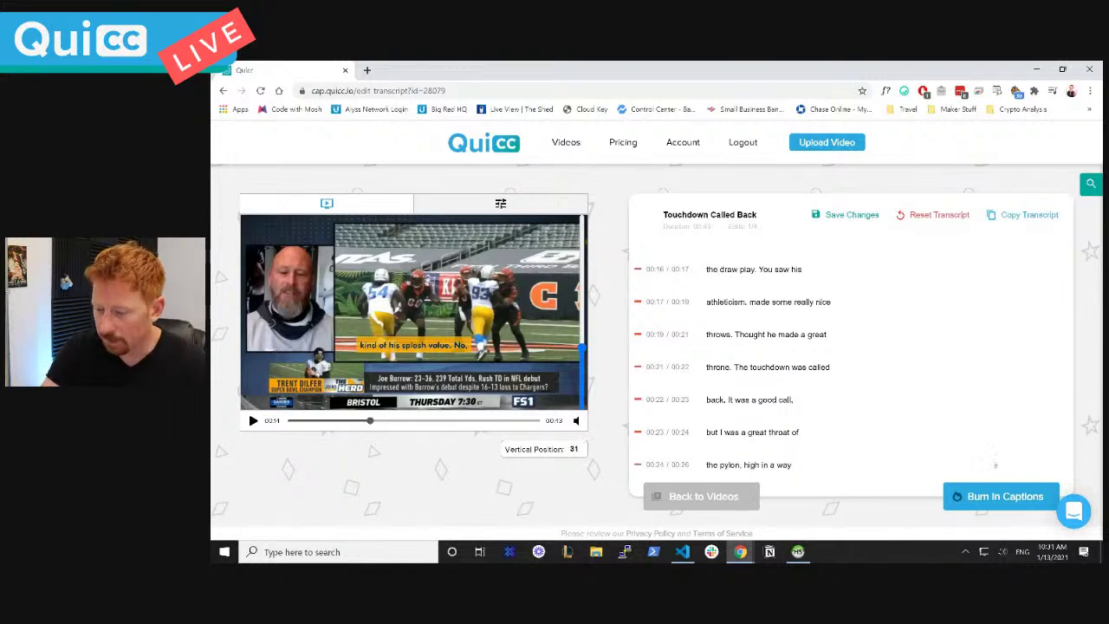
click(981, 497)
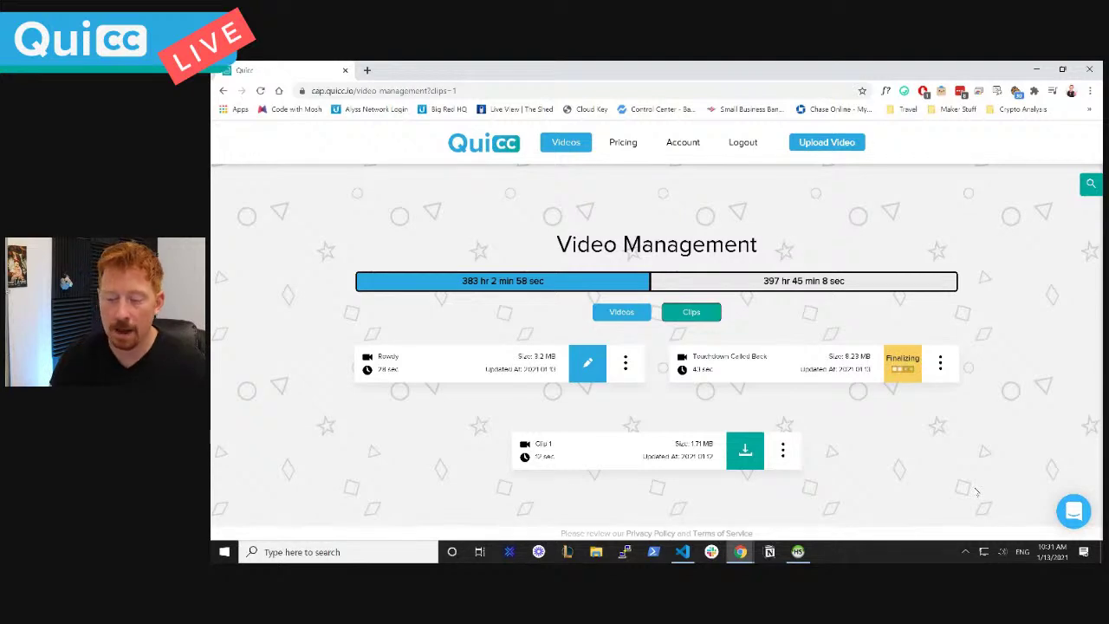
Open the Rowdy clip's transcript editor and raise its captions higher on the video
click(601, 364)
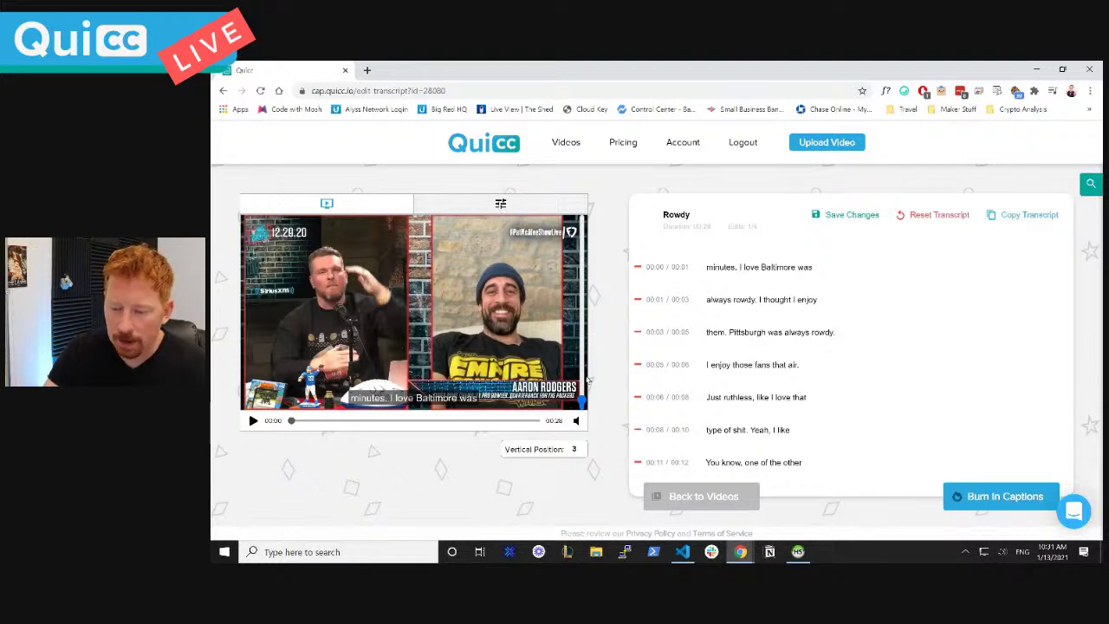
drag(590, 407, 593, 365)
Apply the Quicksand bold italic preset and raise the captions to vertical position 21
click(533, 210)
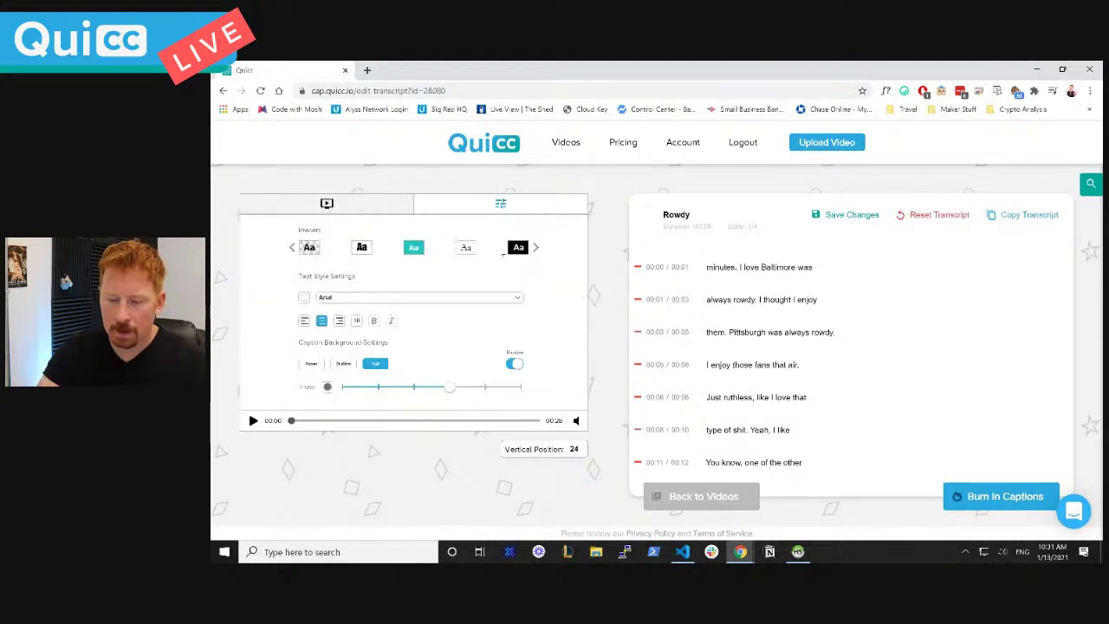
click(536, 248)
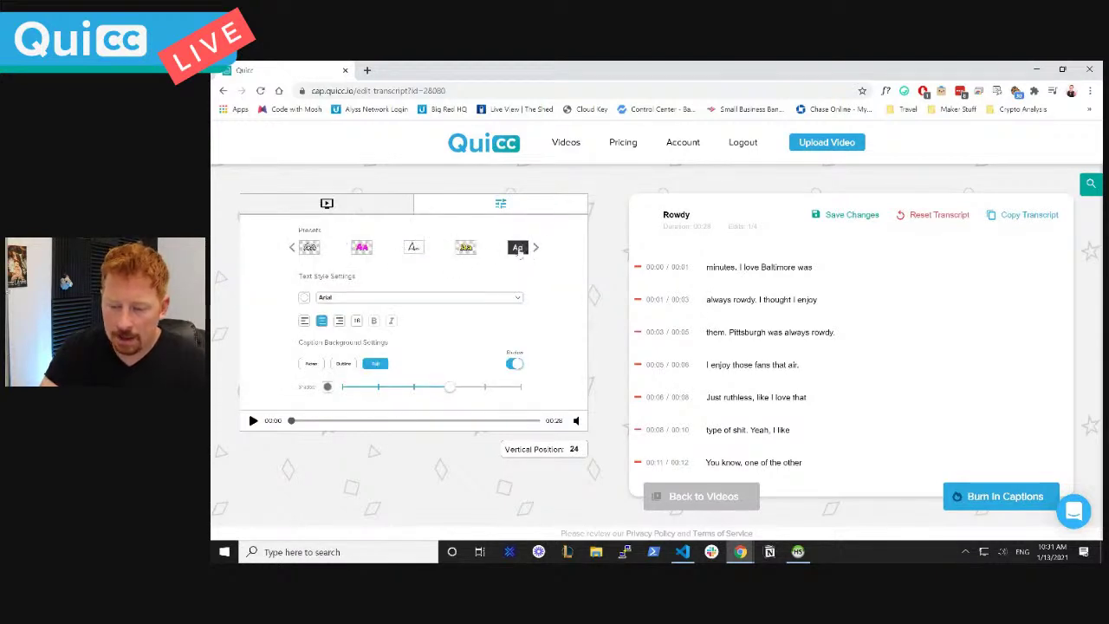
click(518, 248)
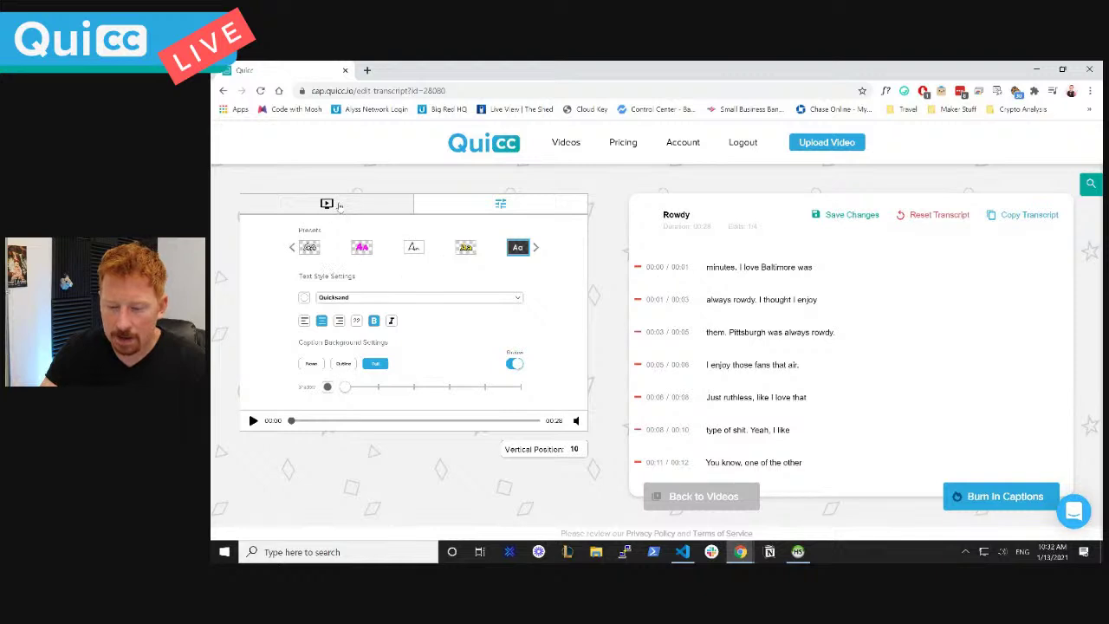
click(338, 204)
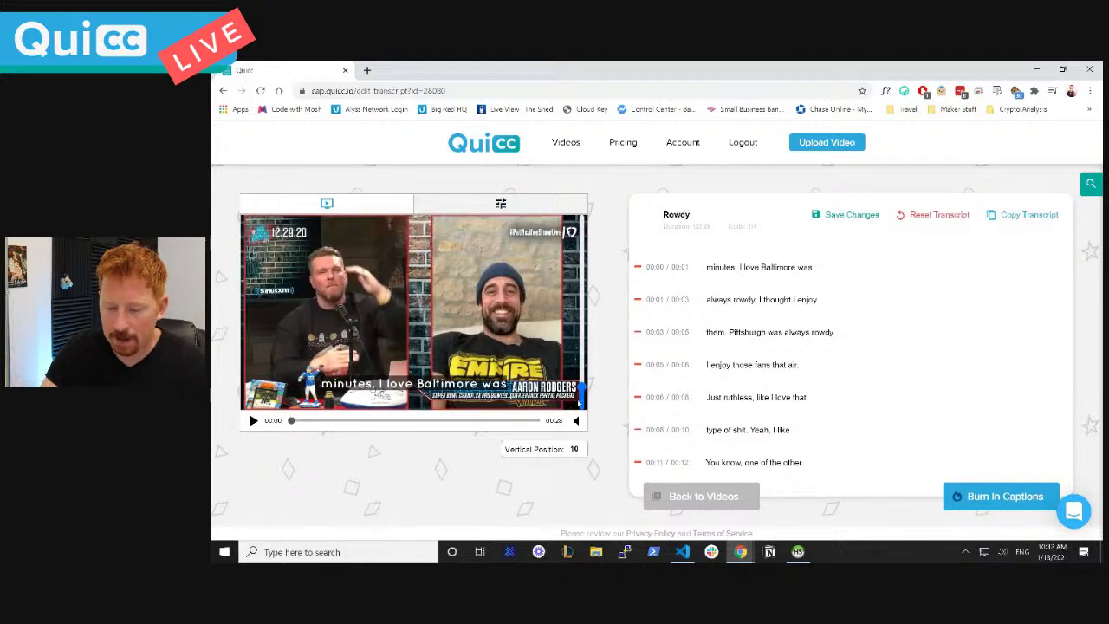
drag(582, 386, 584, 366)
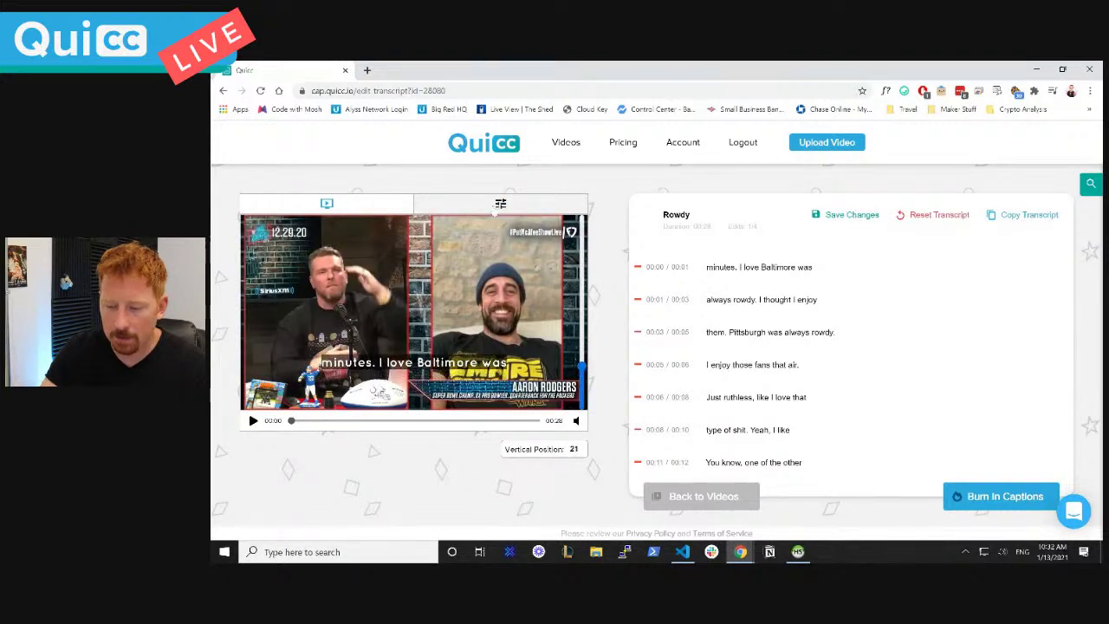
Toggle a caption text formatting option and strengthen the caption shadow
click(496, 208)
click(356, 320)
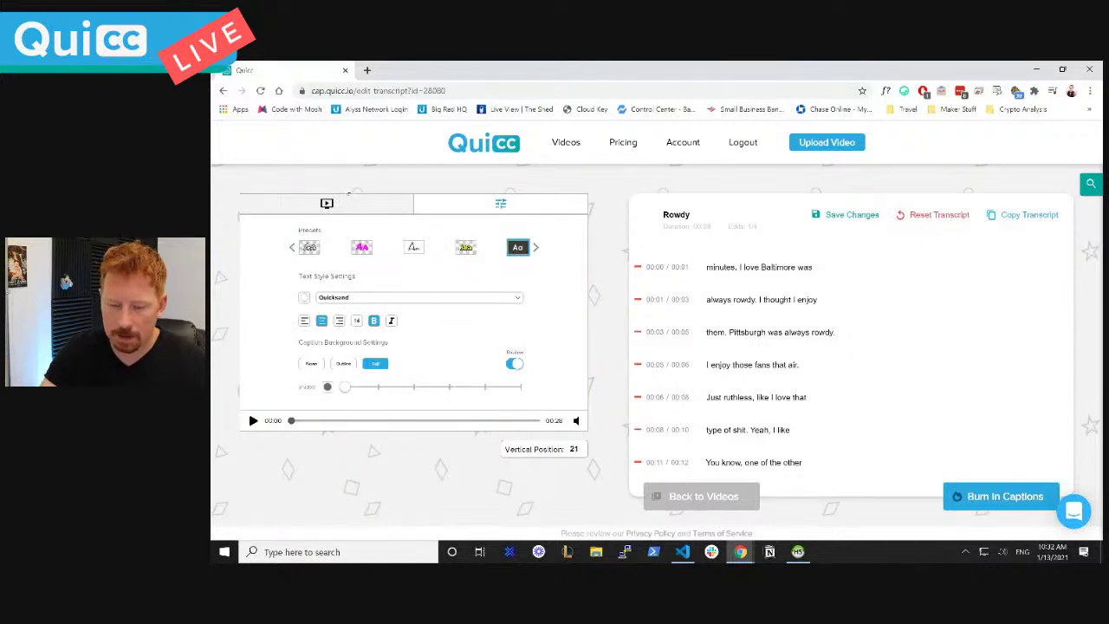
click(344, 205)
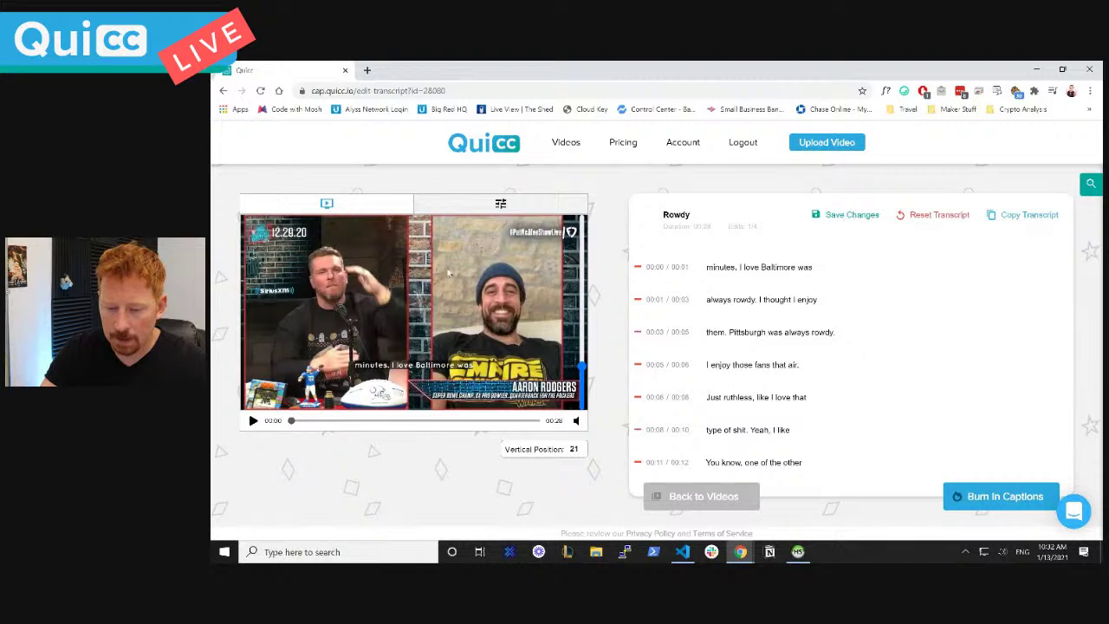
click(478, 206)
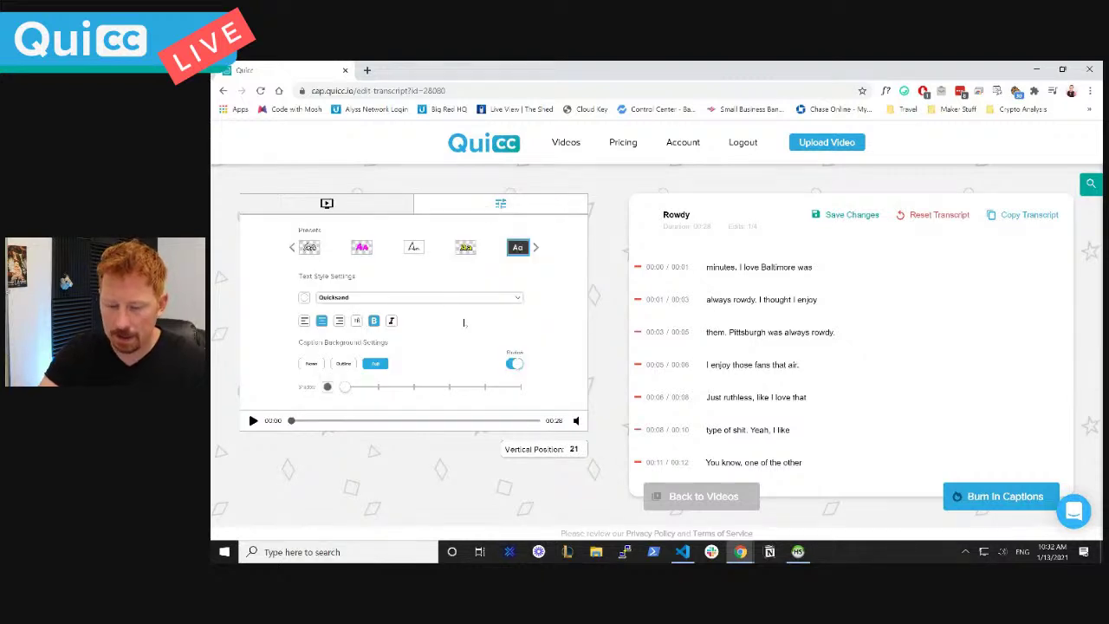
click(333, 205)
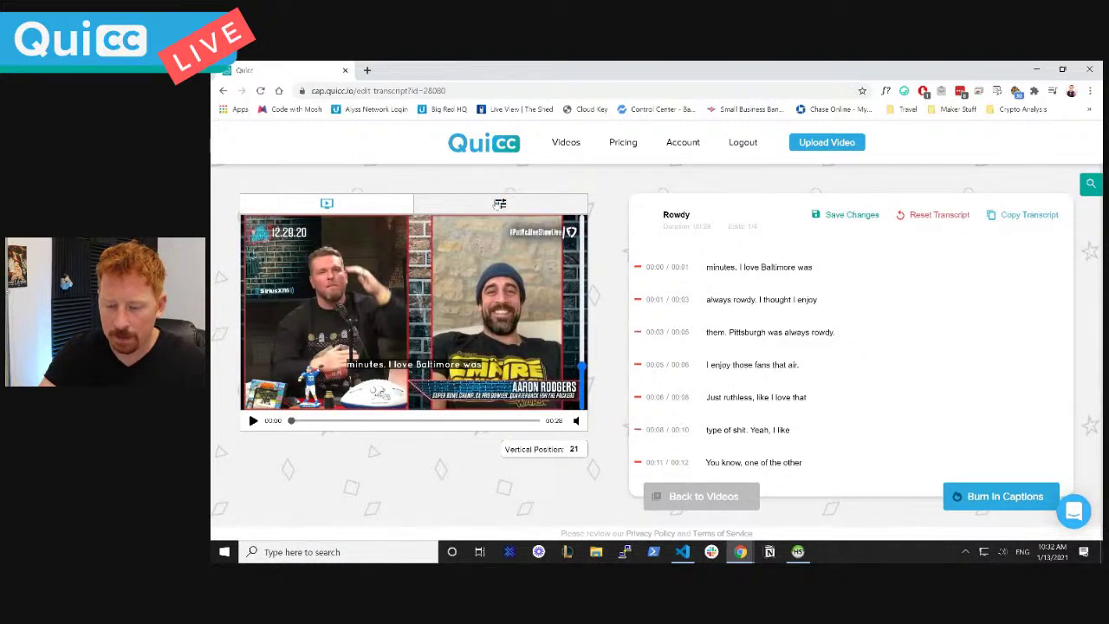
click(498, 204)
drag(345, 388, 485, 388)
click(327, 203)
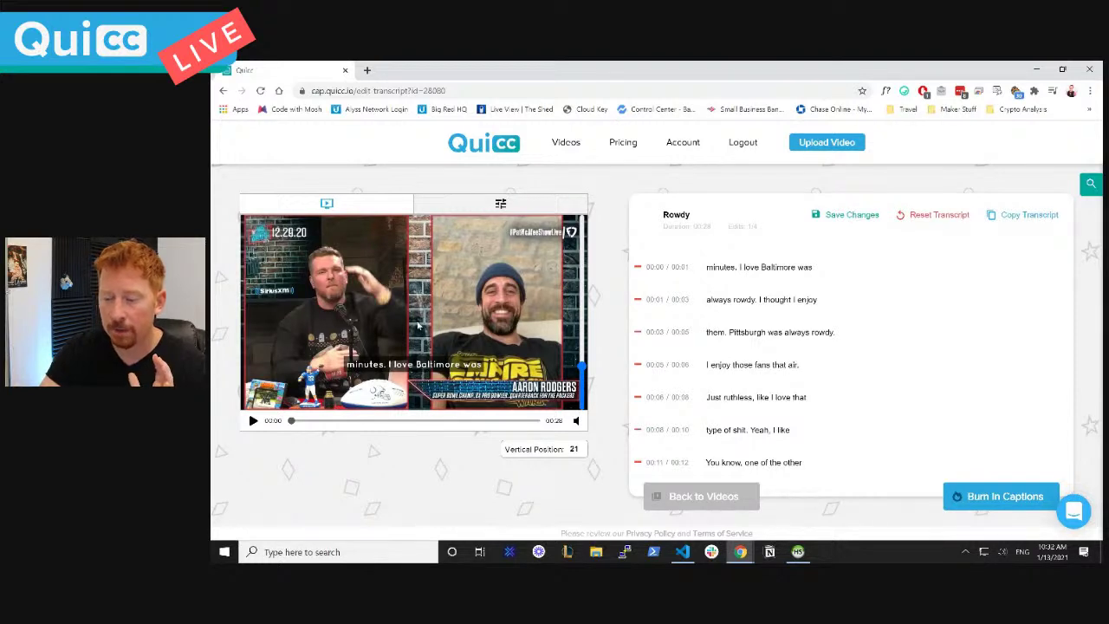
Delete "minutes." so the first line reads "I love Baltimore was", then burn Rowdy's captions
double_click(737, 267)
key(BackSpace)
scroll(814, 378, down, 3)
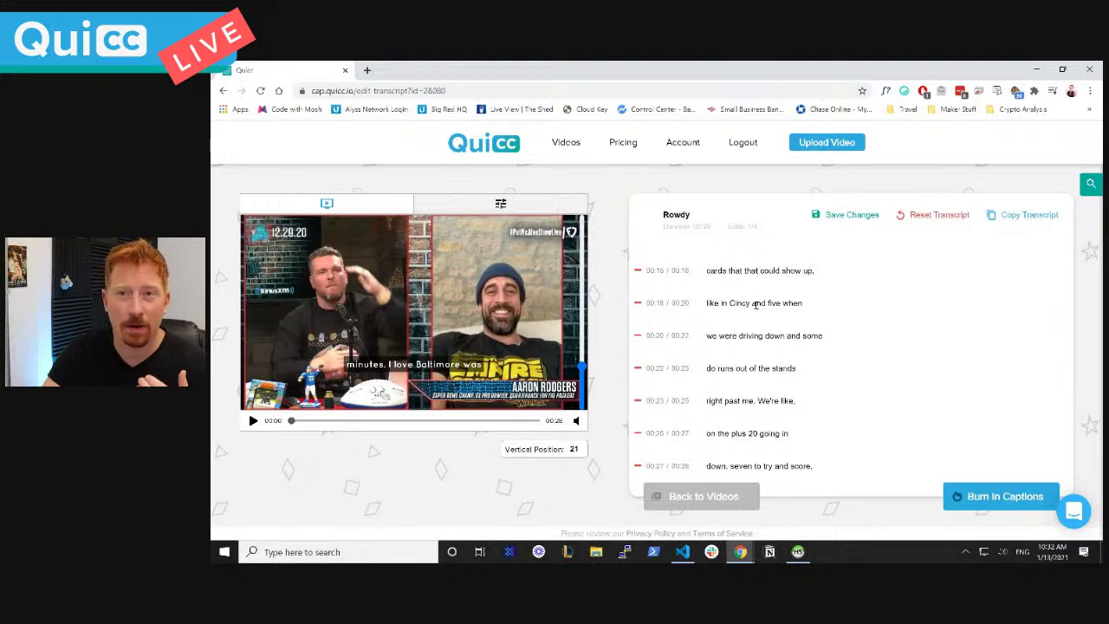
scroll(762, 329, up, 5)
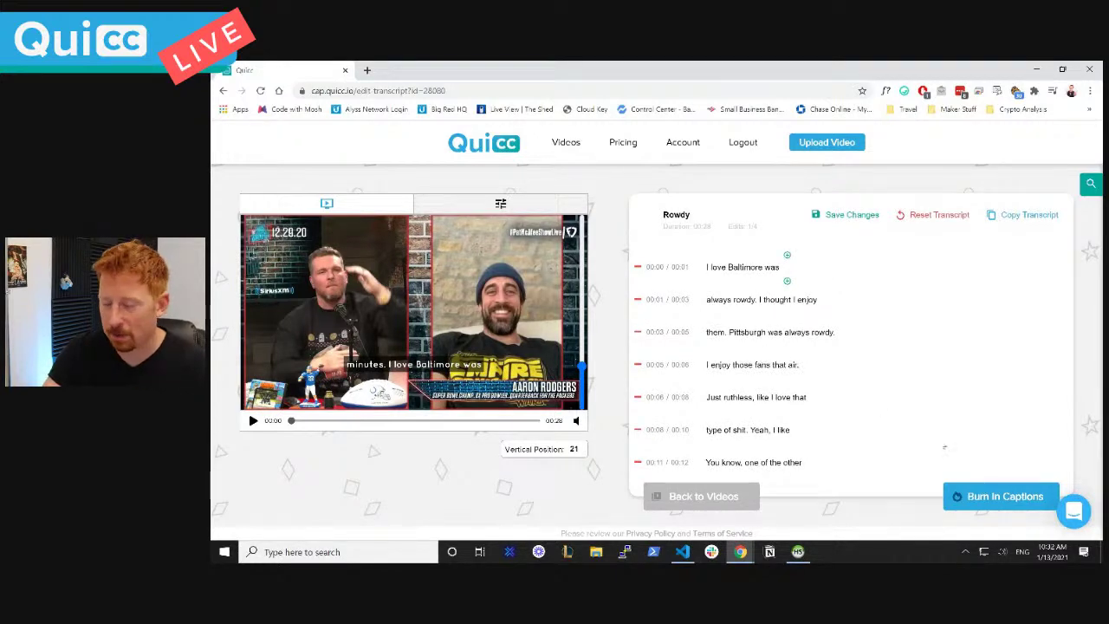
click(989, 501)
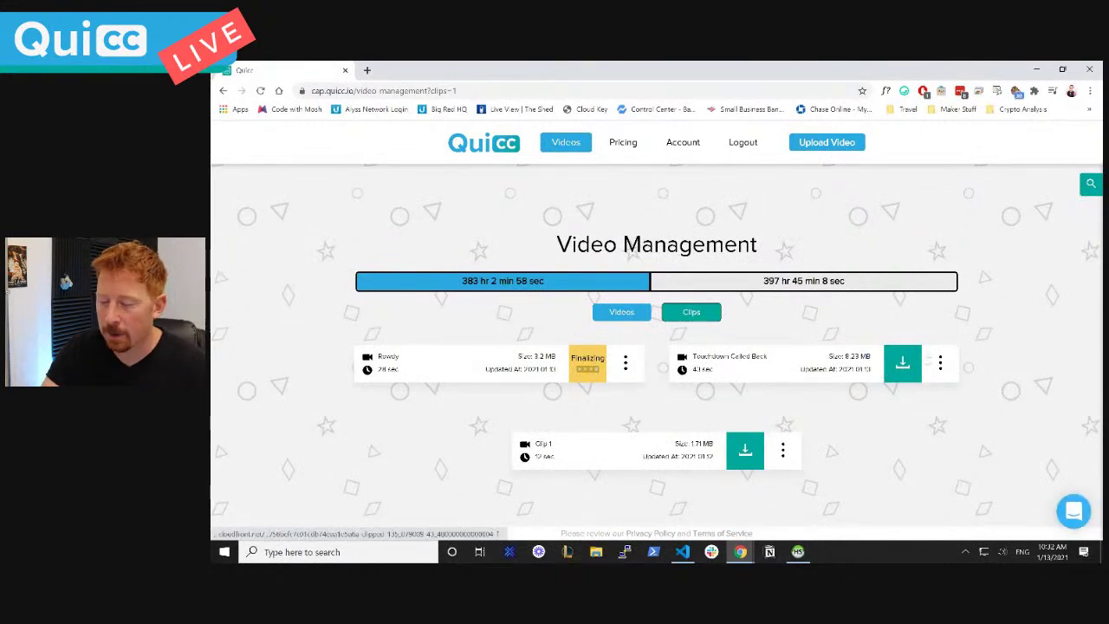
Download the Touchdown Called Back clip as an MP4 into the Downloads folder
click(902, 366)
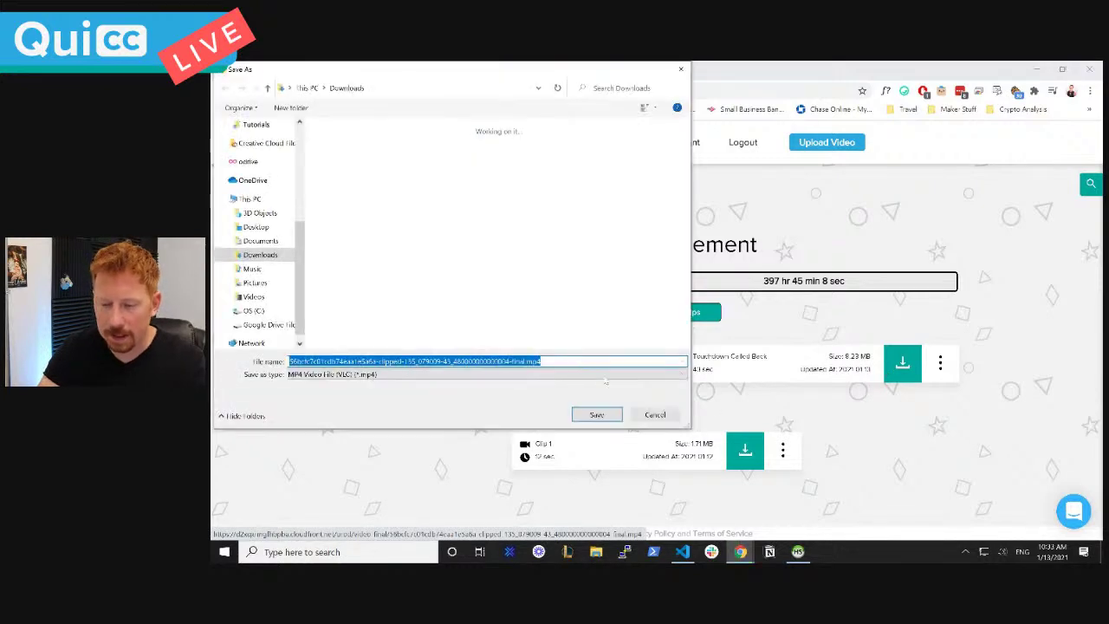
click(656, 413)
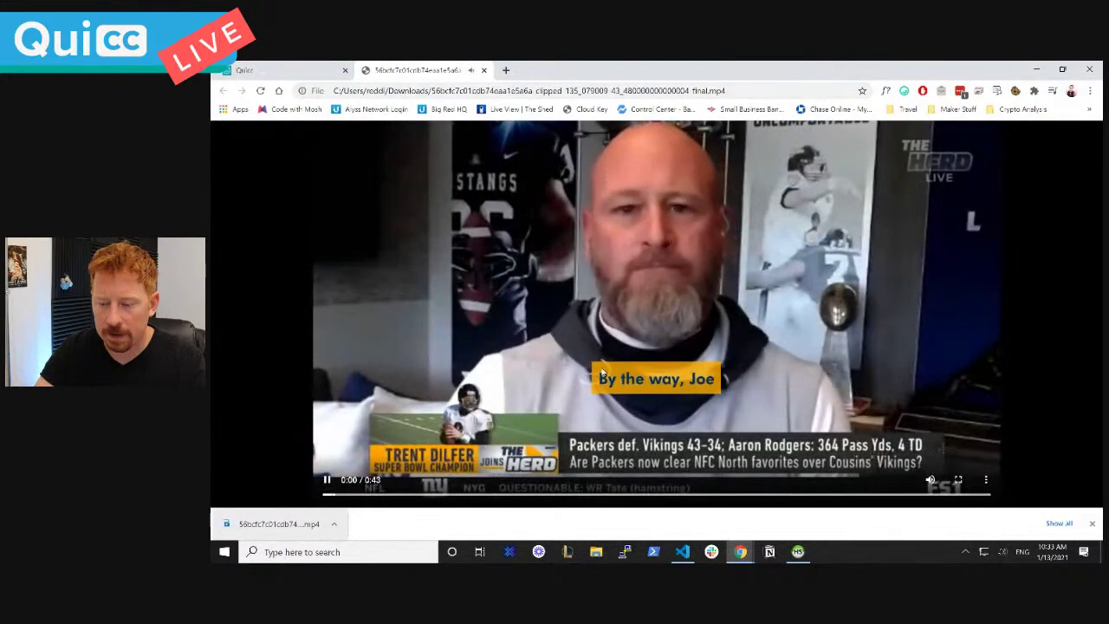
Pause the downloaded clip and close its tab to return to Quicc
click(327, 480)
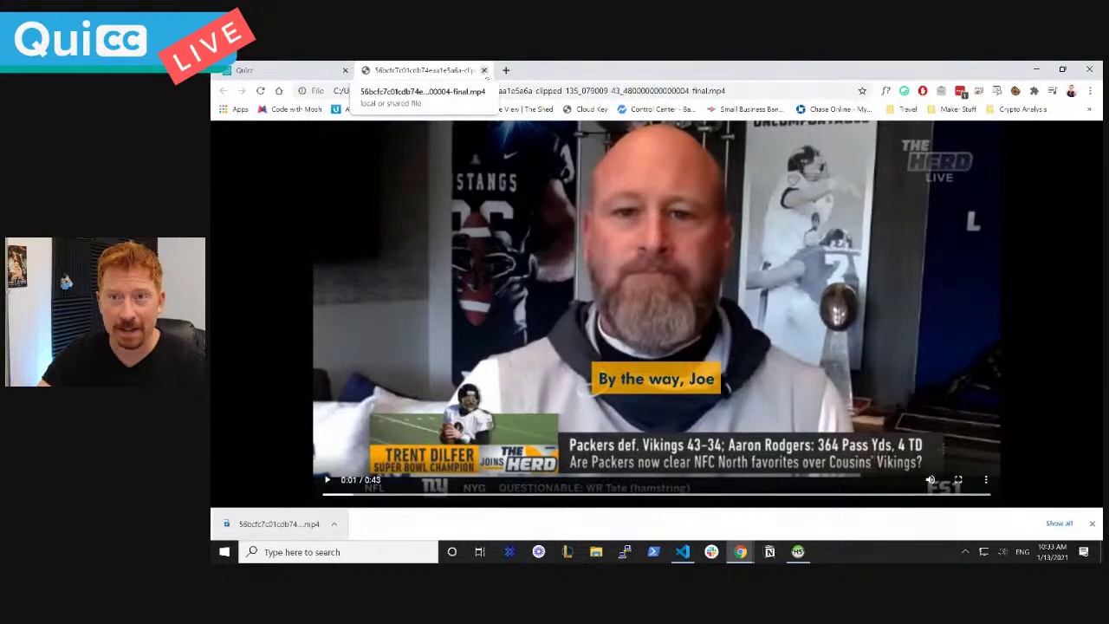
click(484, 70)
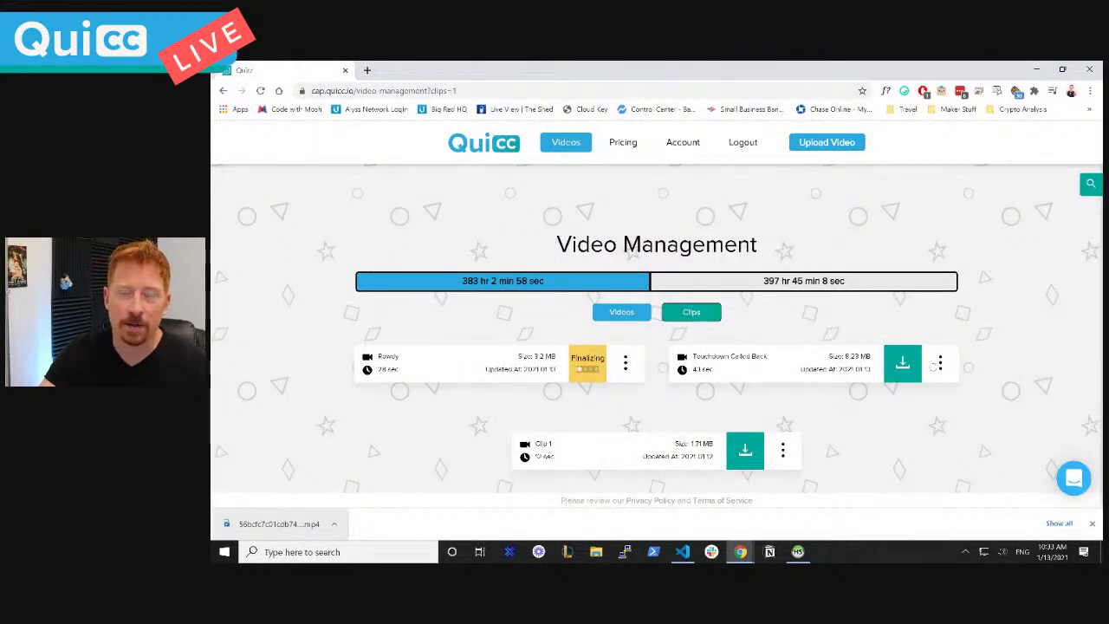
Refresh the Clips list until the Rowdy clip shows as finished
click(941, 365)
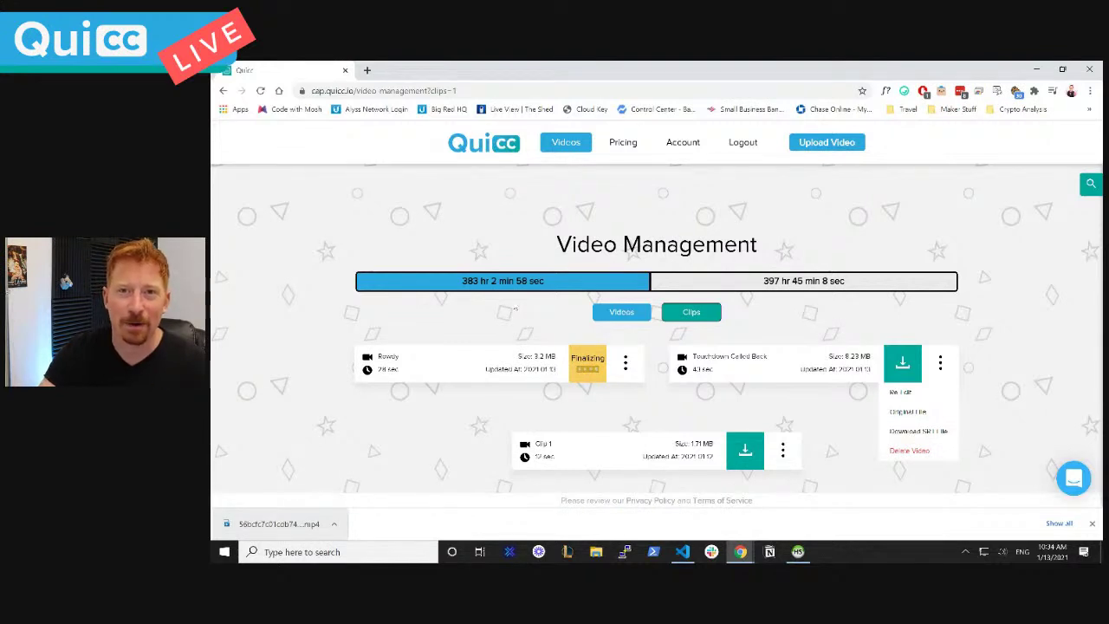
click(622, 319)
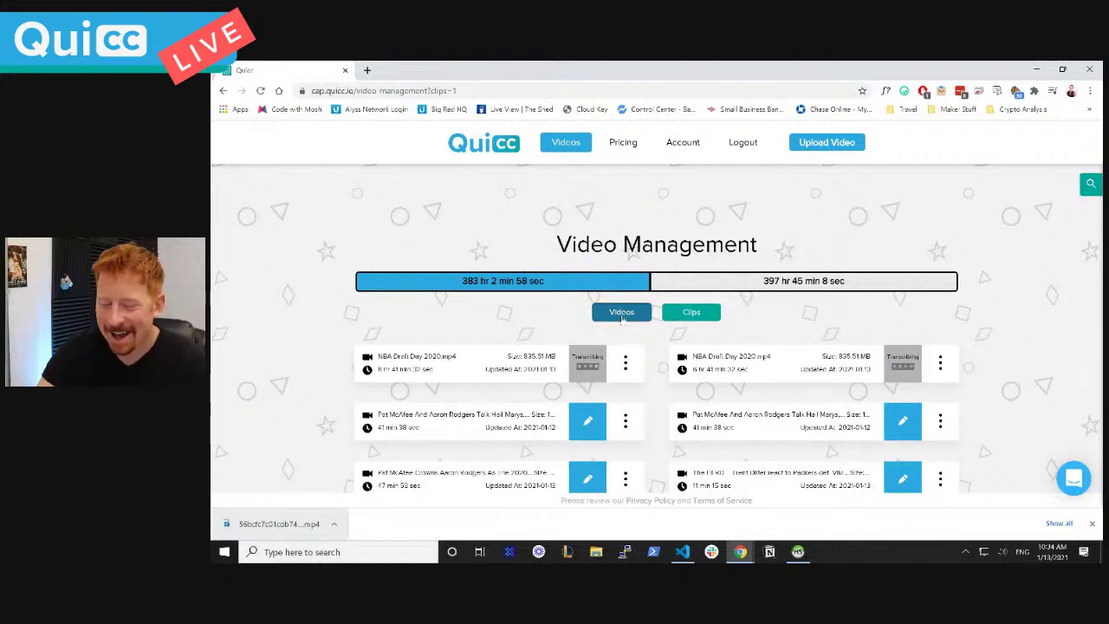
click(692, 314)
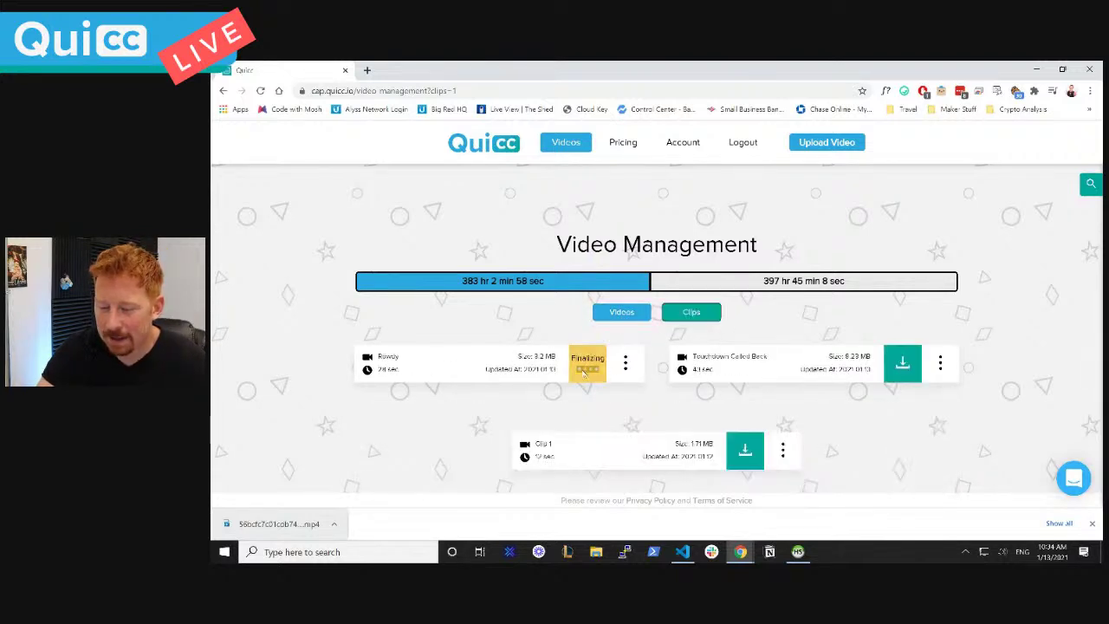
click(260, 90)
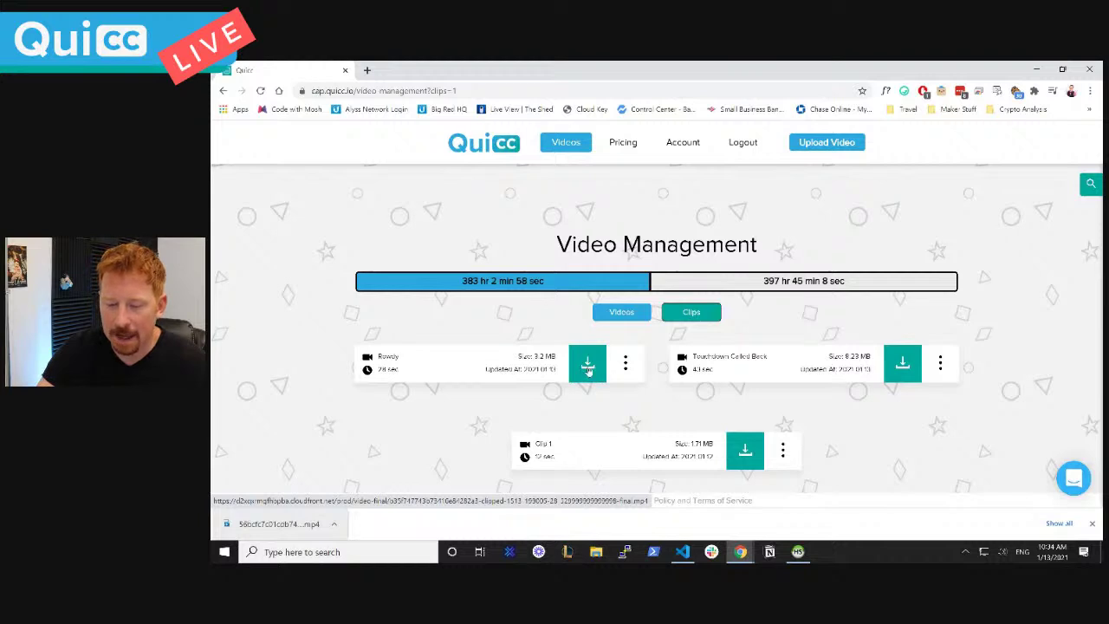
Download the Rowdy clip as an MP4 to Downloads and open it
click(588, 368)
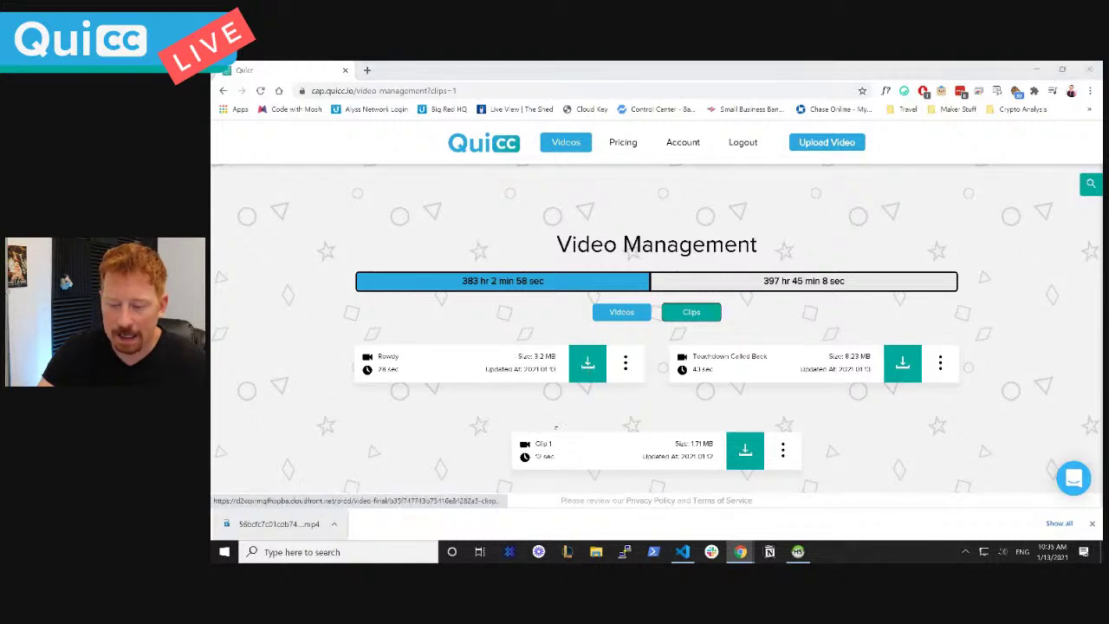
click(597, 415)
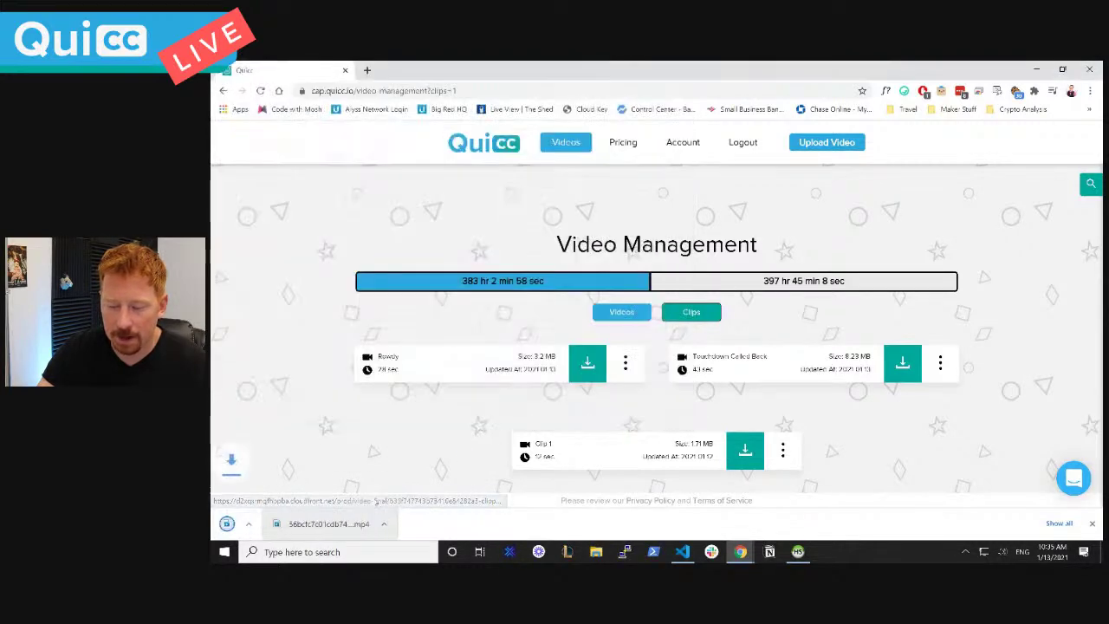
click(277, 523)
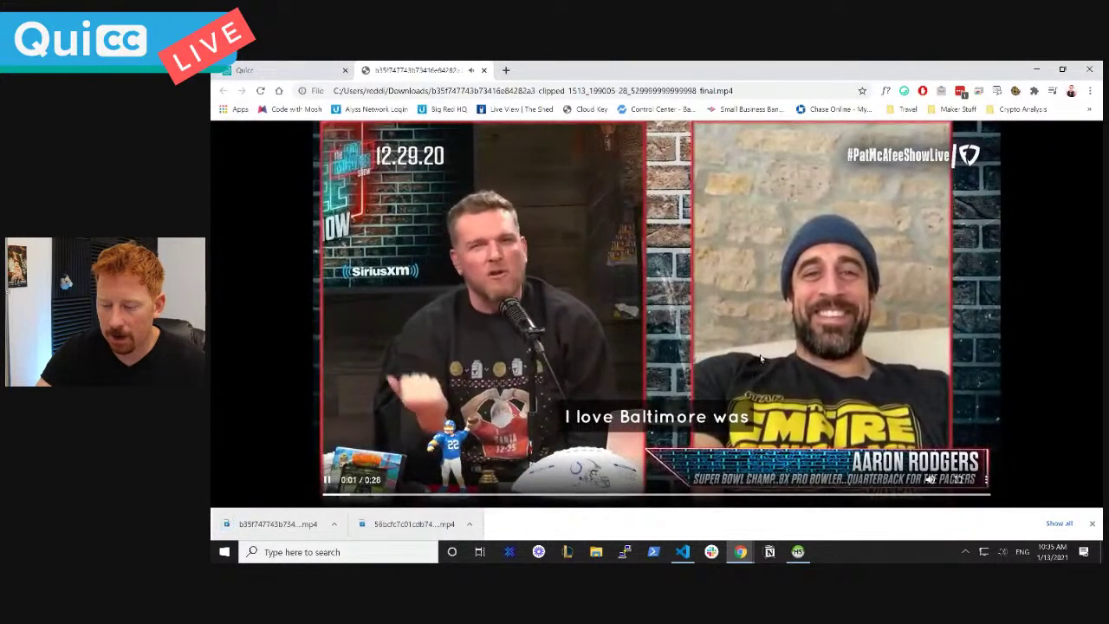
Pause the Rowdy MP4 on its 'I love Baltimore was' caption and close that tab
click(882, 391)
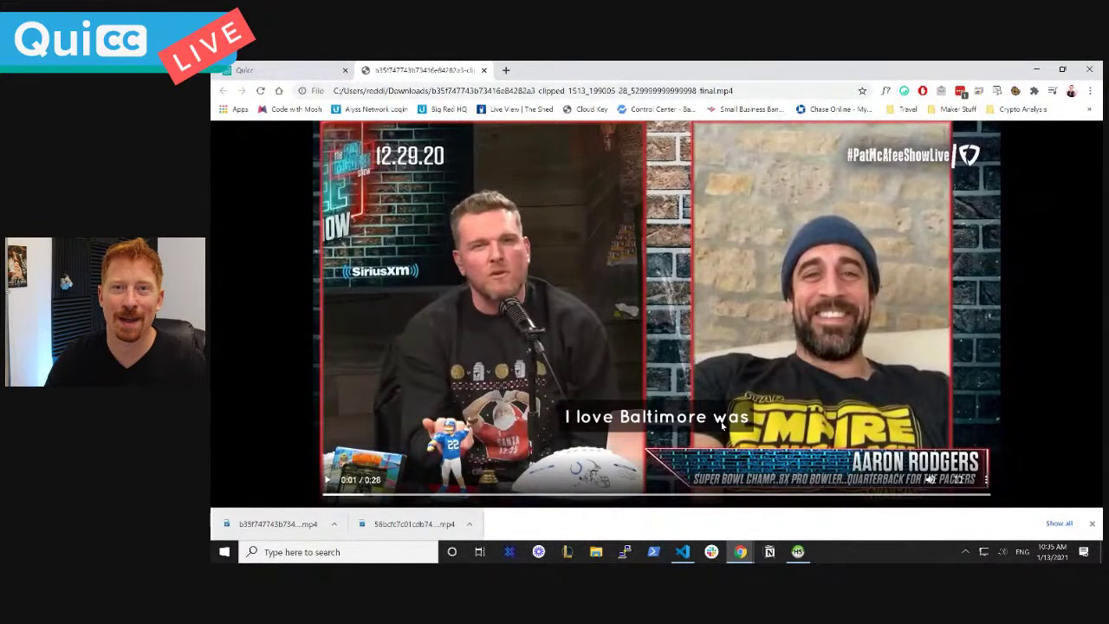
click(483, 70)
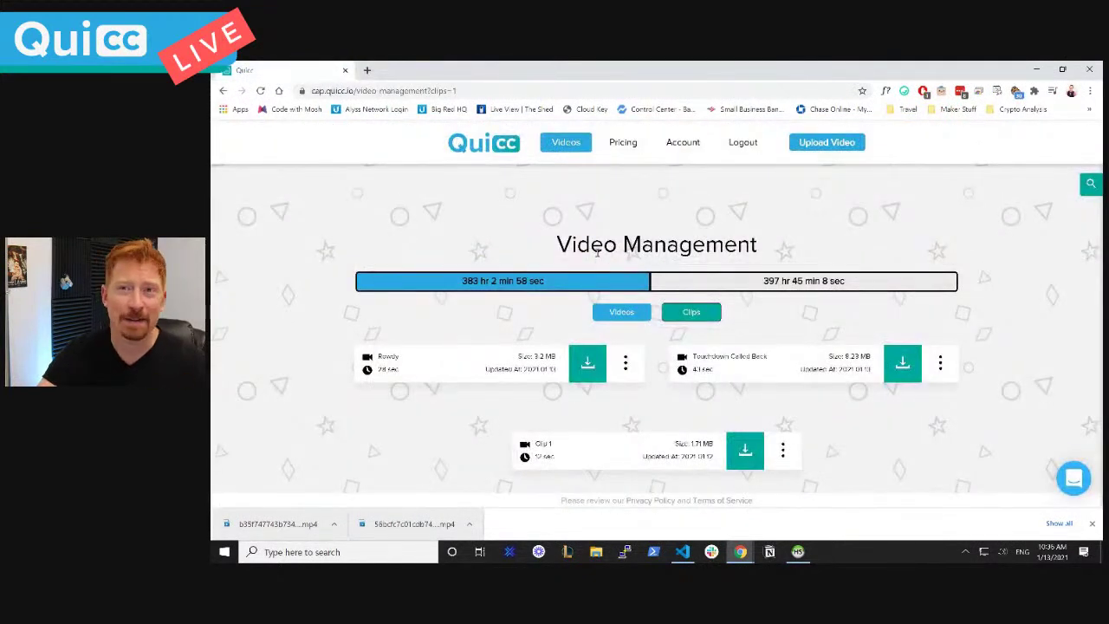